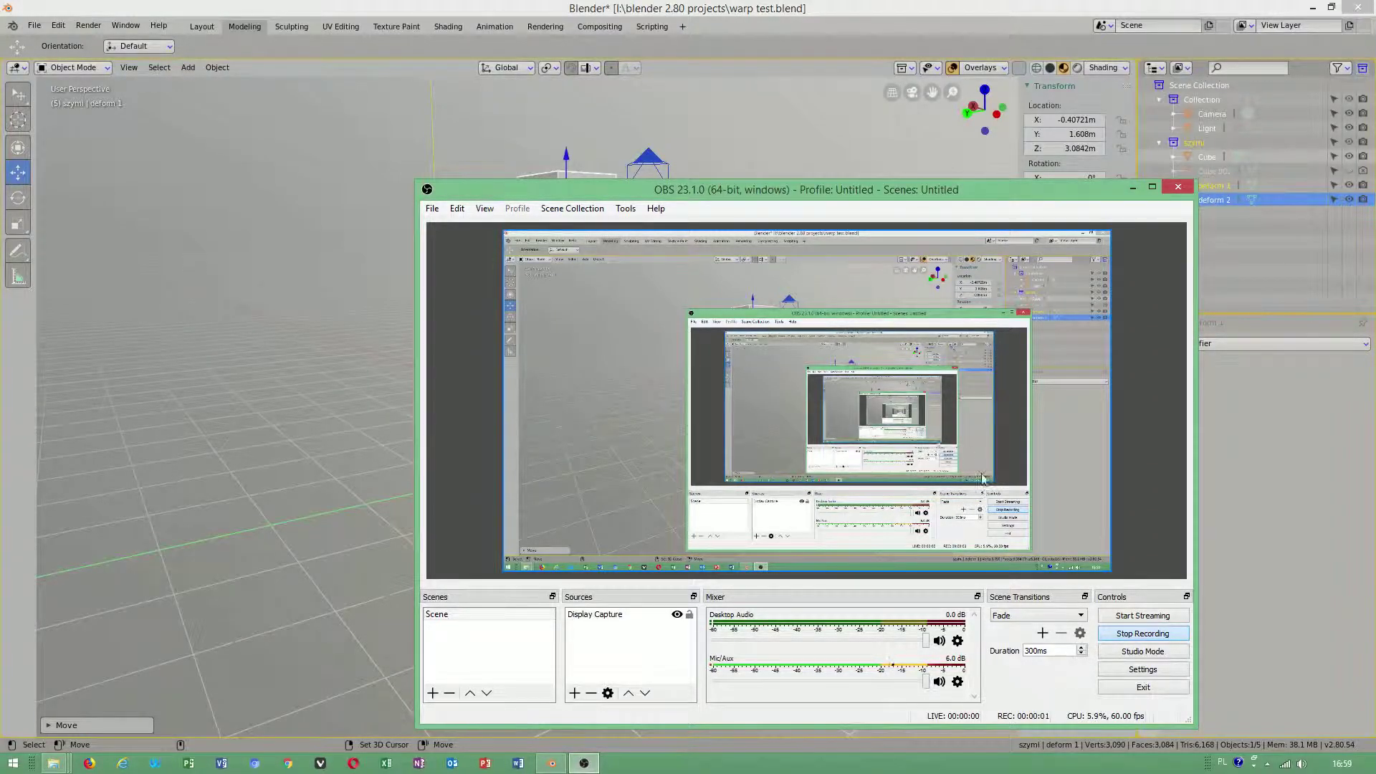
Step: Minimize the OBS window and select the large subdivided cube in the Blender scene
{"action": "left_click", "coordinate": [1133, 188]}
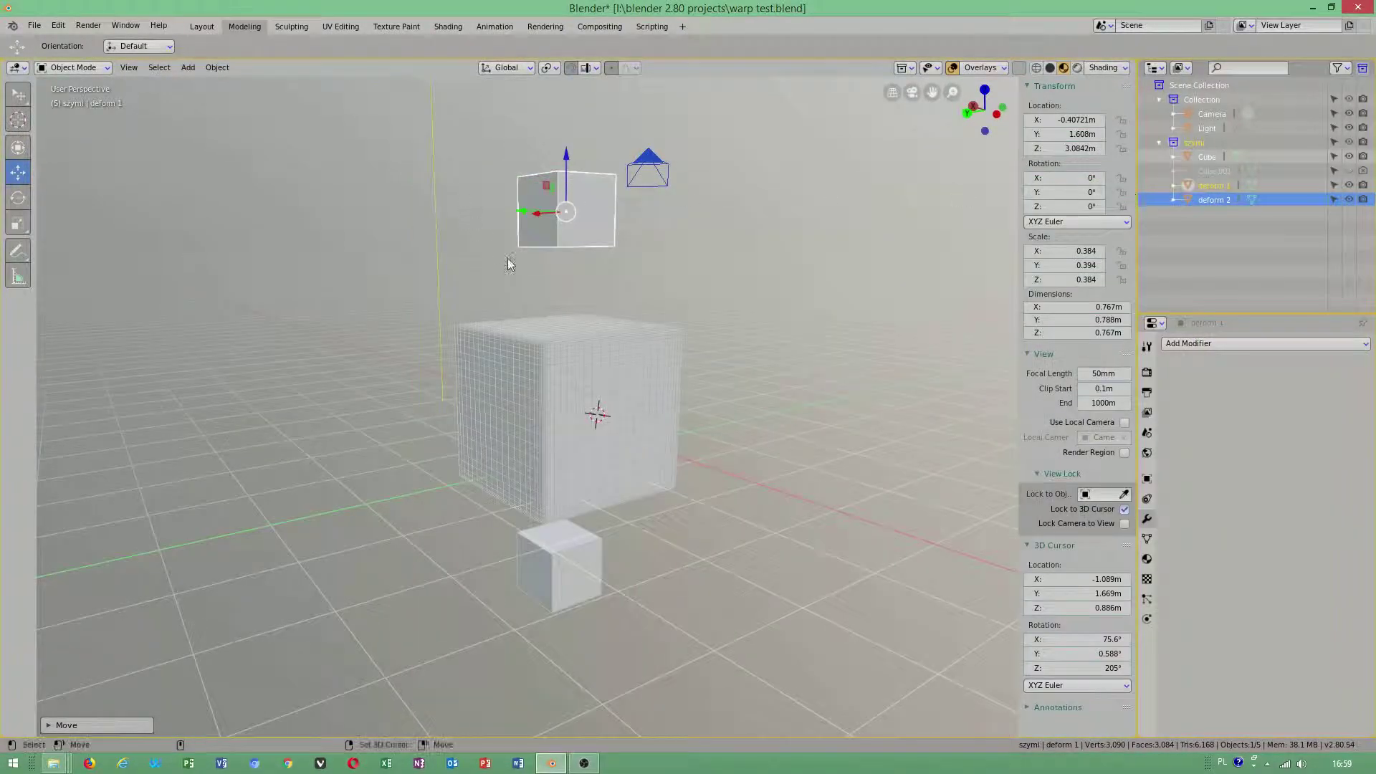
{"action": "middle_click_drag", "start_coordinate": [619, 403], "coordinate": [615, 386]}
{"action": "left_click", "coordinate": [570, 352]}
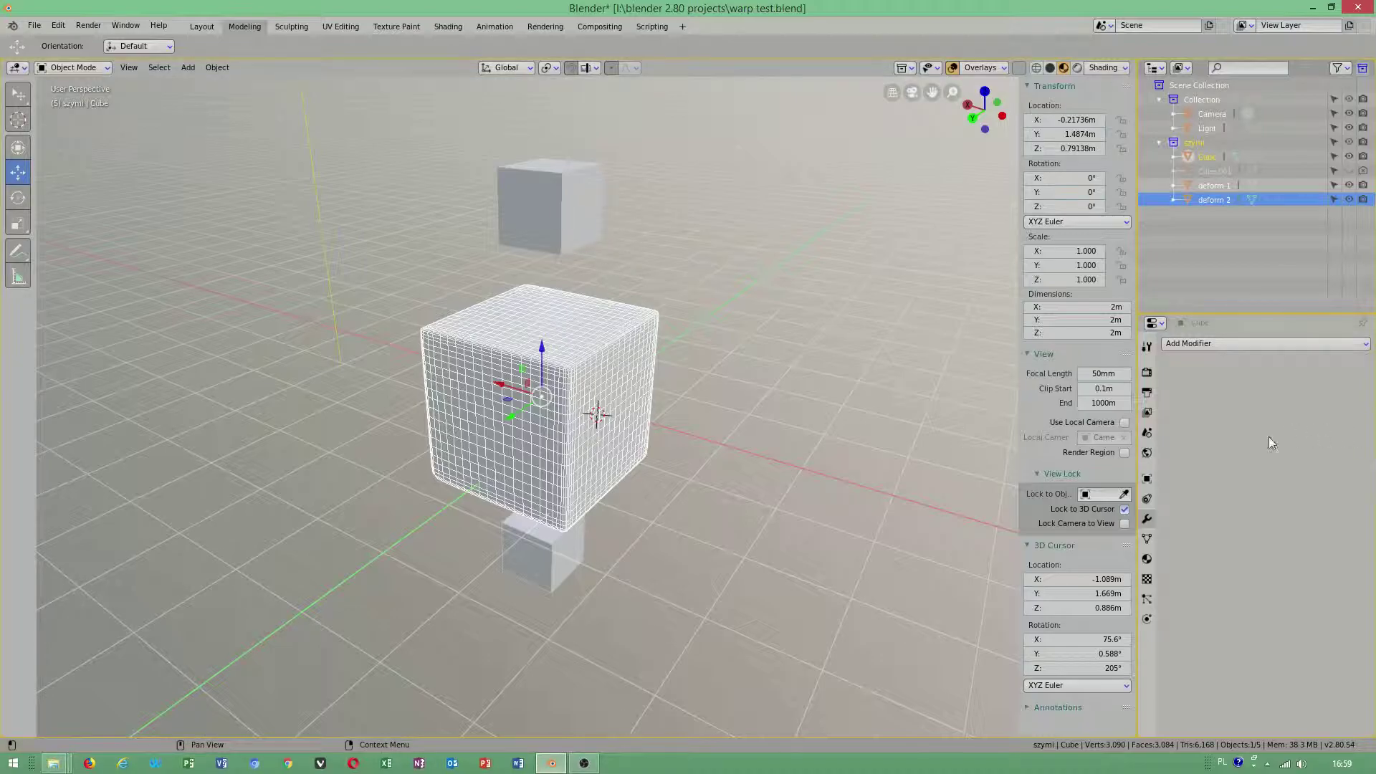
Step: Examine the large cube, the two small deform cubes above and below it, and the available mesh primitives
{"action": "left_click", "coordinate": [1240, 344]}
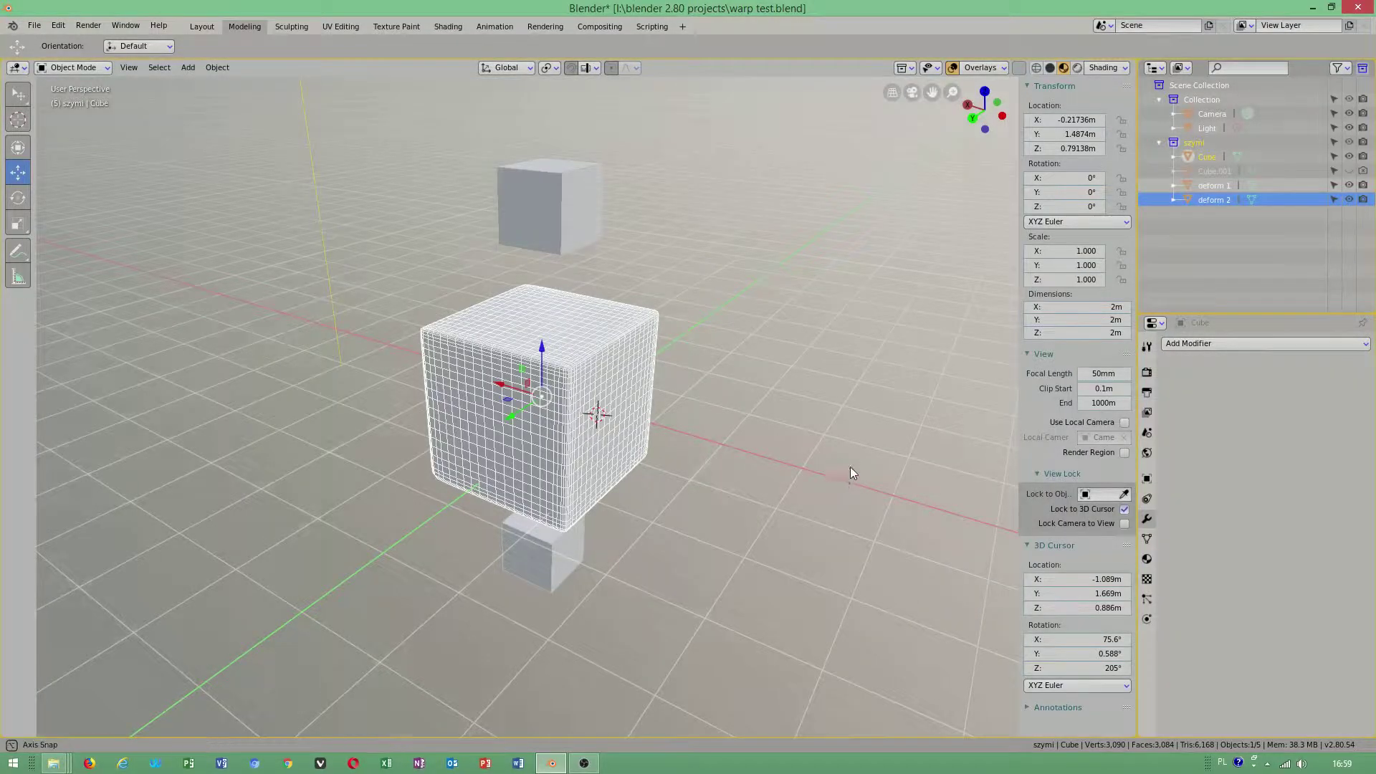
{"action": "middle_click_drag", "start_coordinate": [850, 467], "coordinate": [781, 369]}
{"action": "left_click", "coordinate": [562, 263]}
{"action": "left_click", "coordinate": [561, 609]}
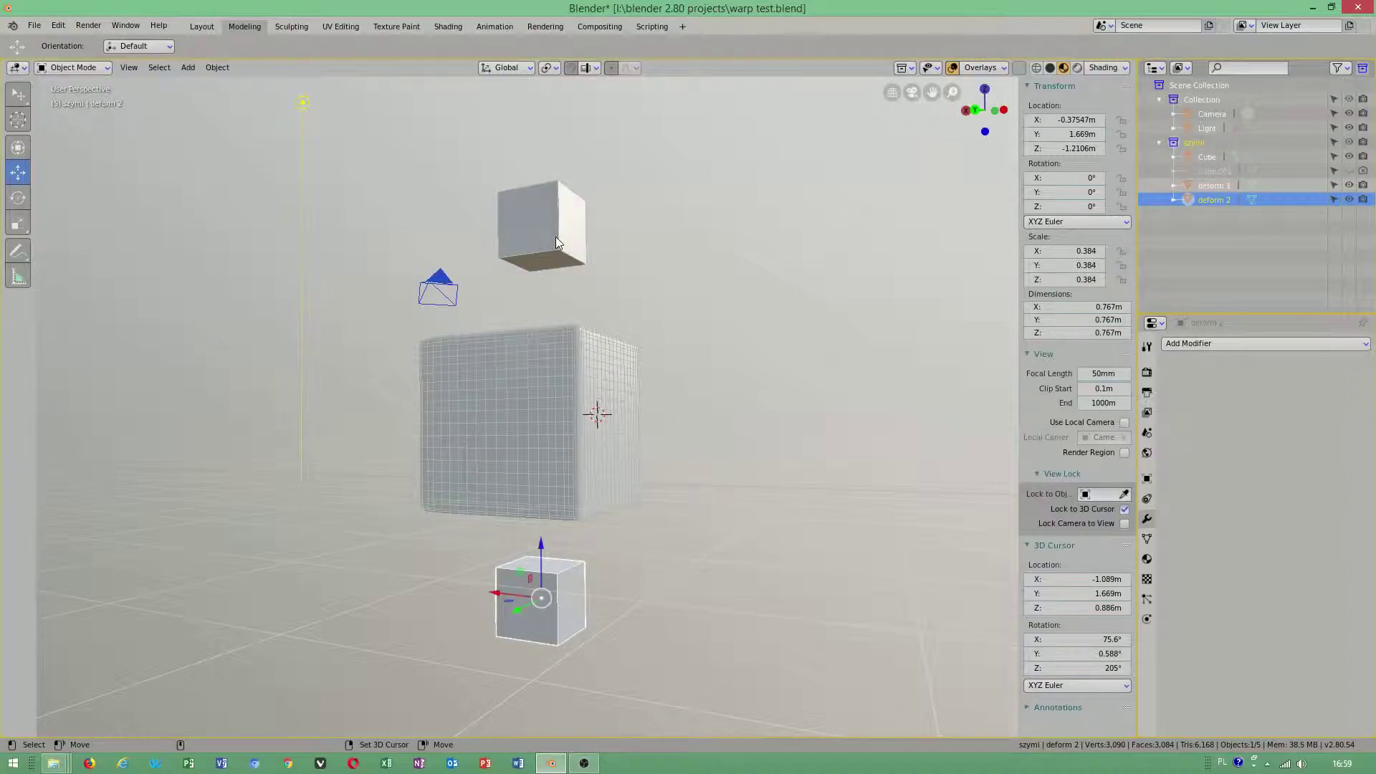
{"action": "left_click", "coordinate": [552, 227]}
{"action": "left_click", "coordinate": [541, 599]}
{"action": "left_click", "coordinate": [536, 195]}
{"action": "left_click", "coordinate": [188, 67]}
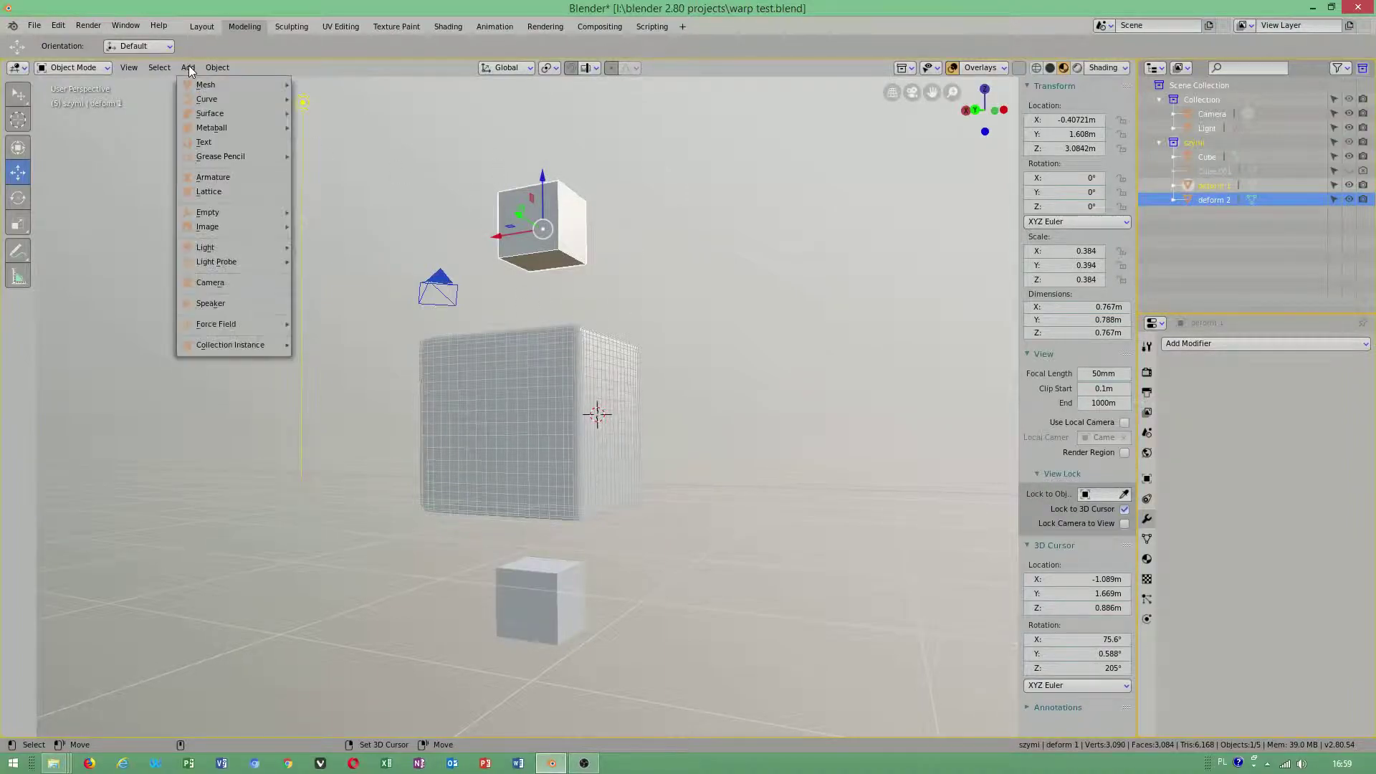
{"action": "mouse_move", "coordinate": [201, 86]}
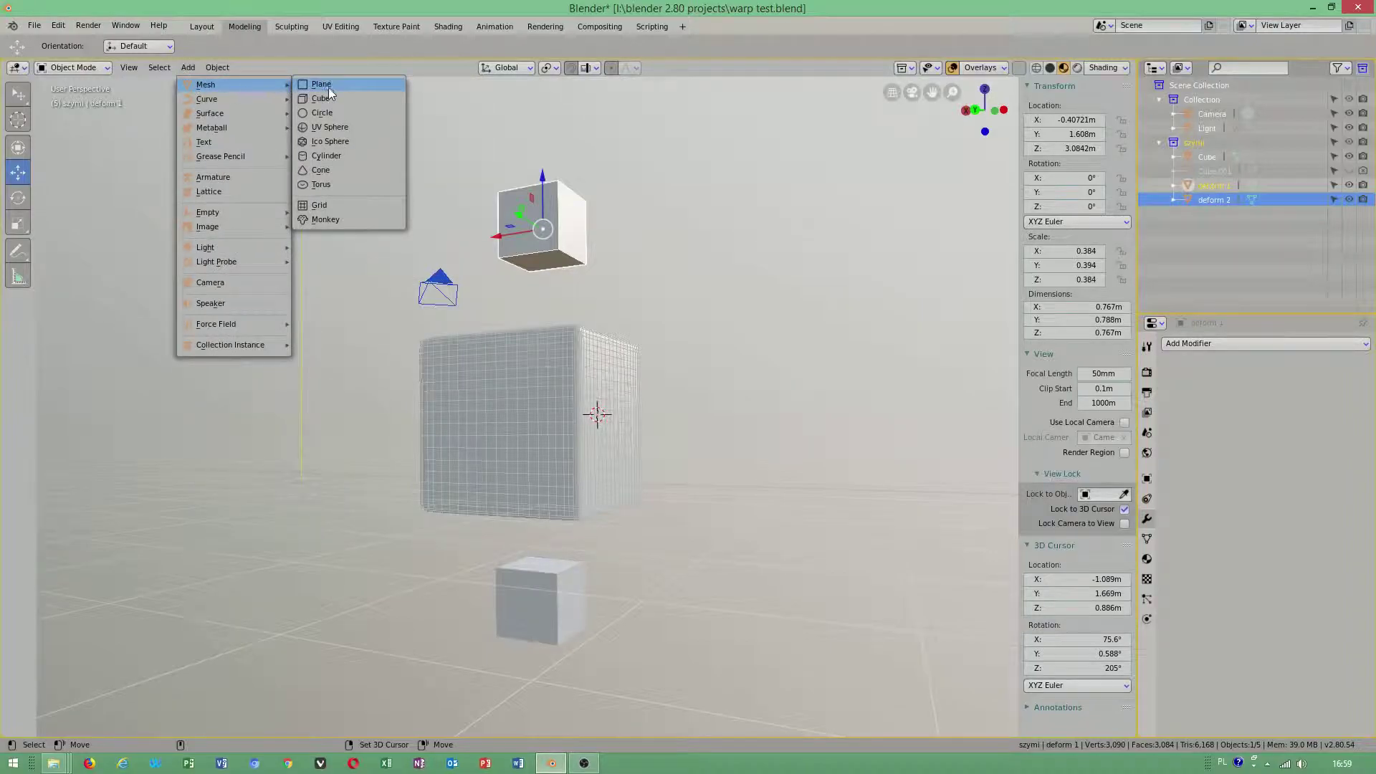
{"action": "left_click", "coordinate": [530, 422]}
{"action": "middle_click_drag", "start_coordinate": [737, 468], "coordinate": [779, 490]}
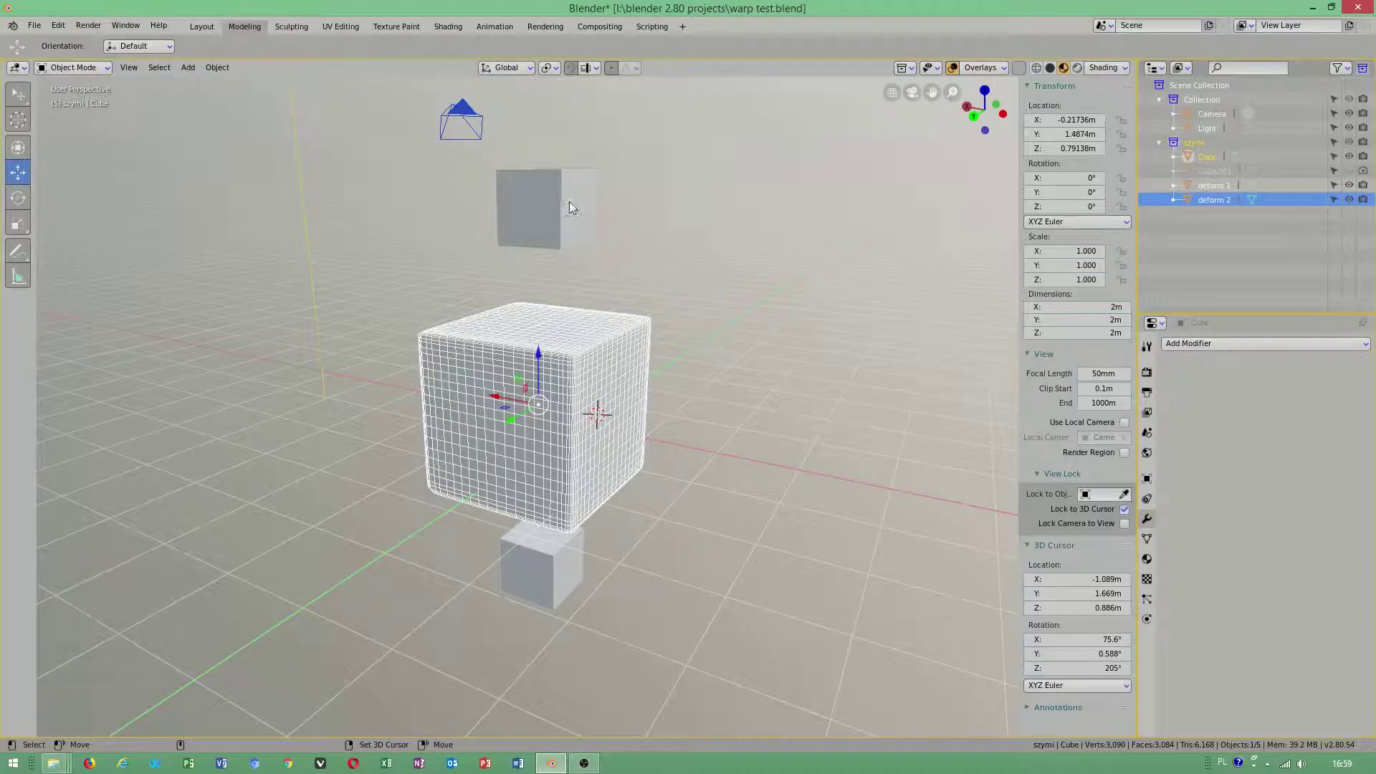
{"action": "left_click", "coordinate": [541, 188]}
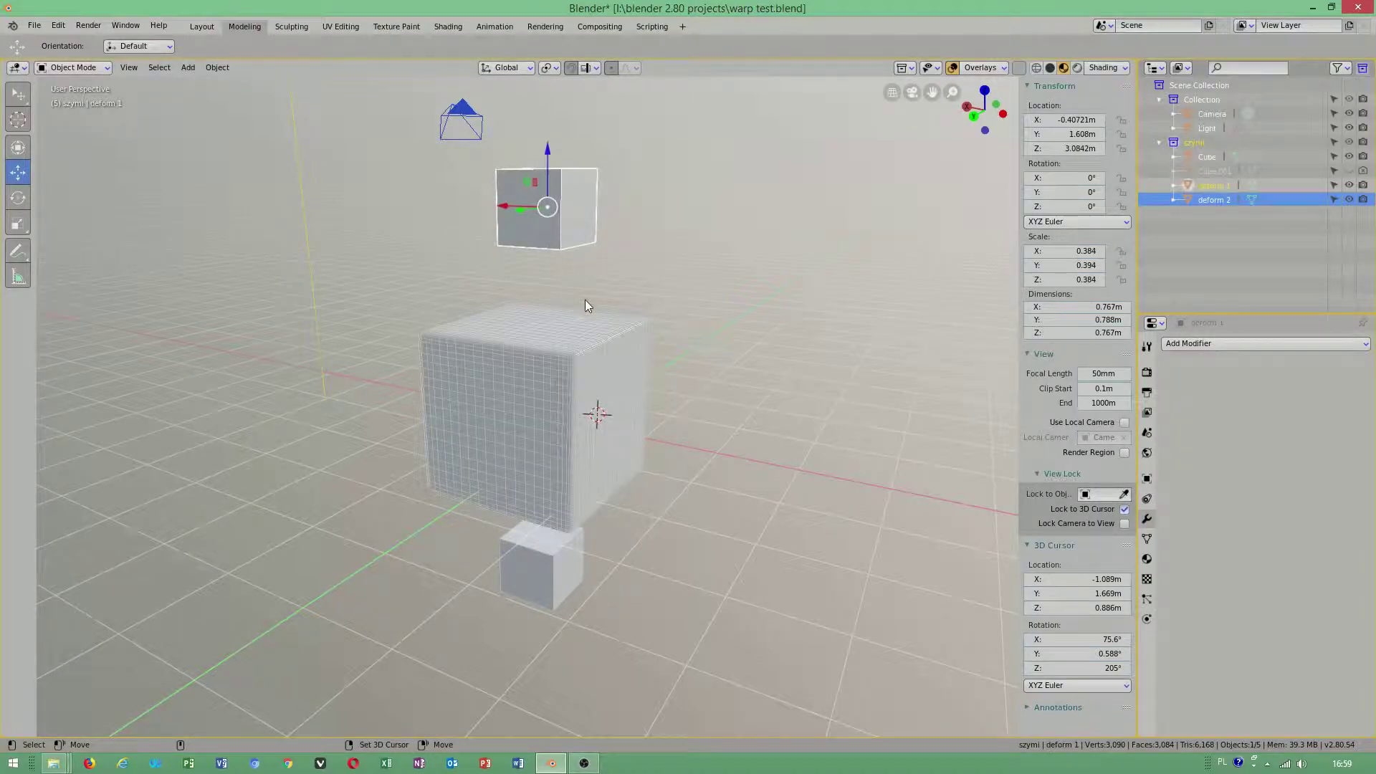
{"action": "left_click", "coordinate": [554, 575]}
Step: Add a Warp modifier to the large cube, with deform 1 as the From object and deform 2 as the To object
{"action": "left_click", "coordinate": [551, 305]}
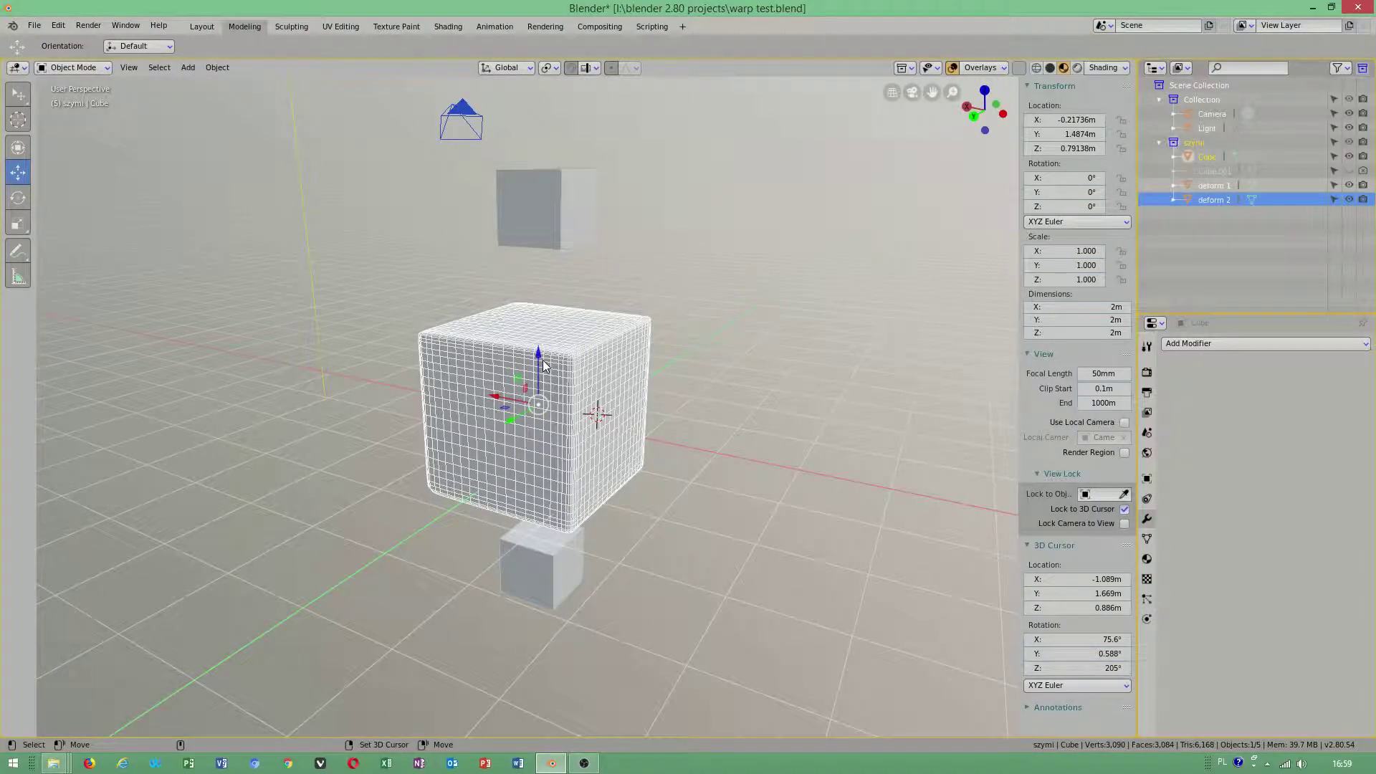
{"action": "left_click", "coordinate": [1218, 343]}
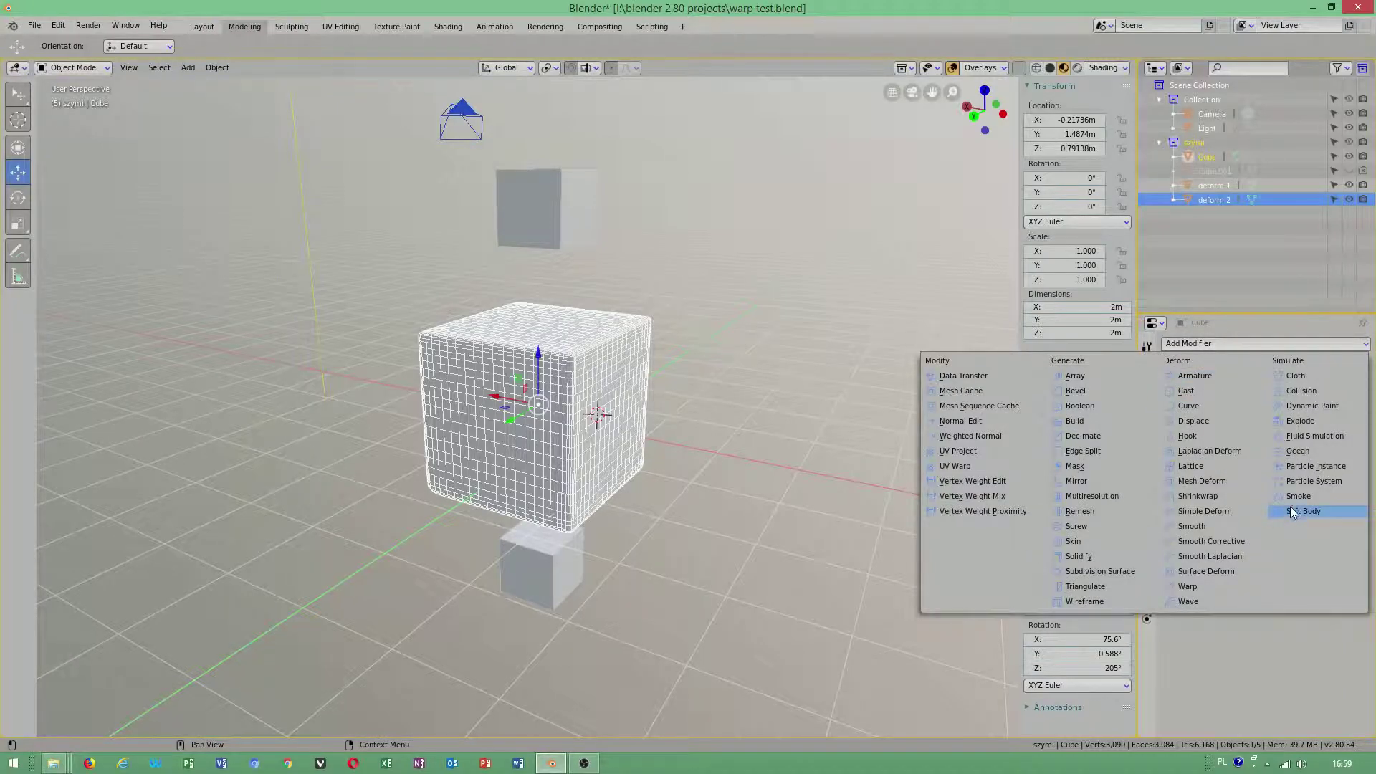
{"action": "left_click", "coordinate": [1194, 590]}
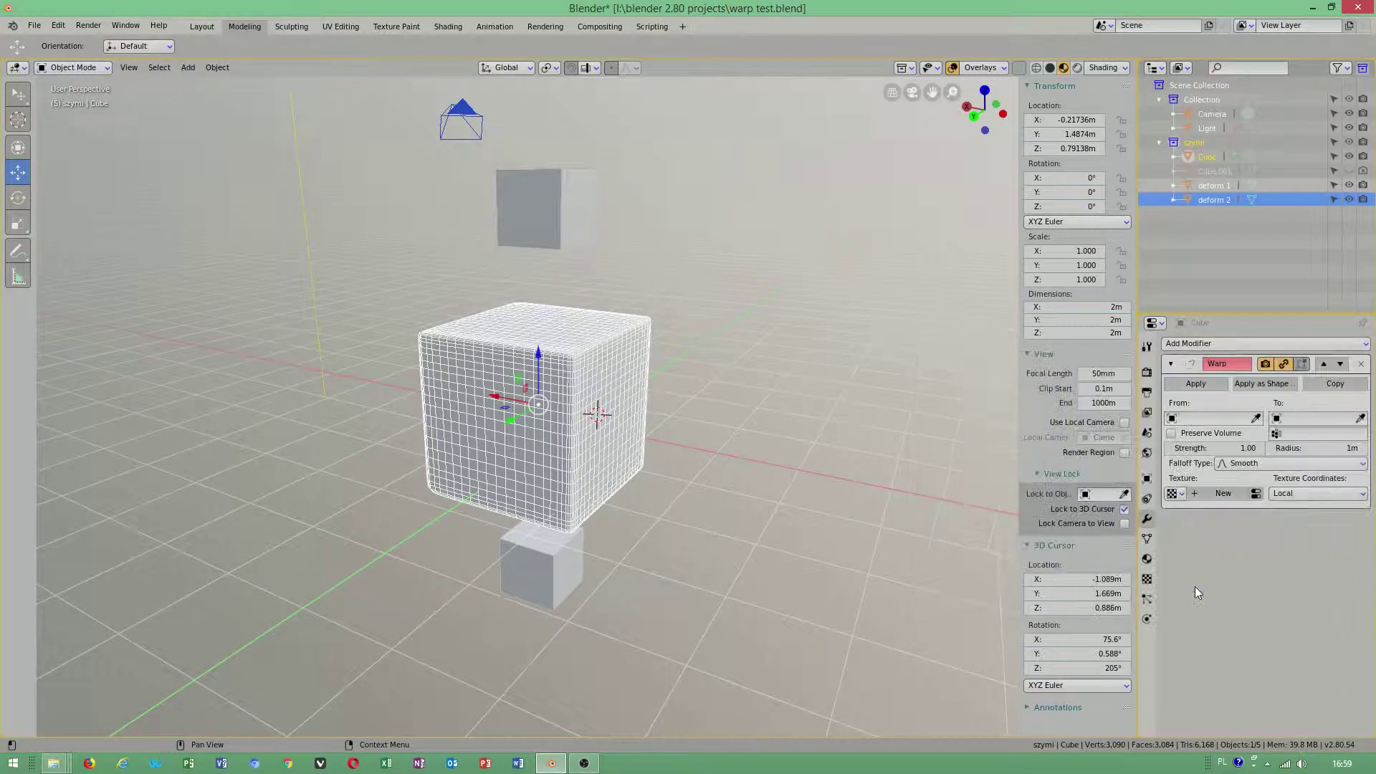
{"action": "left_click", "coordinate": [1256, 418]}
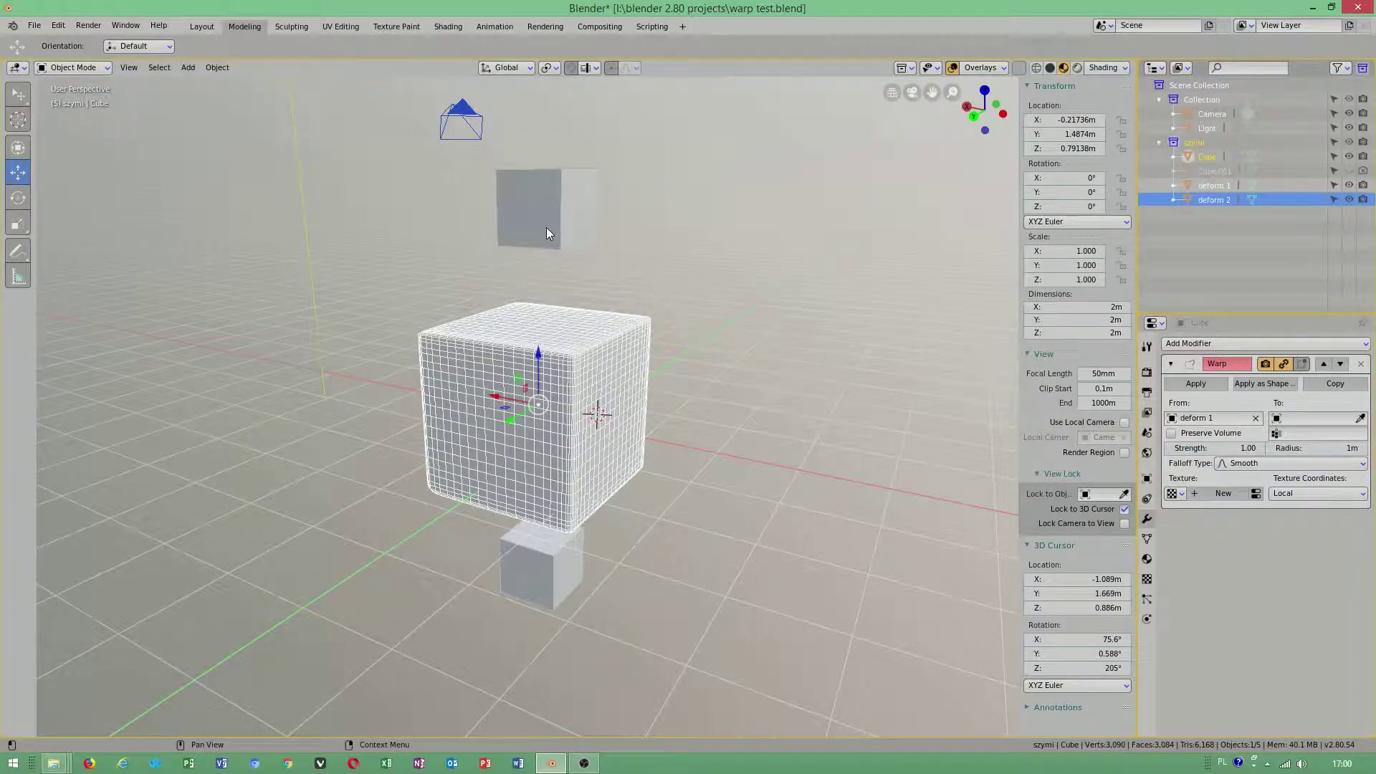
{"action": "left_click", "coordinate": [548, 224]}
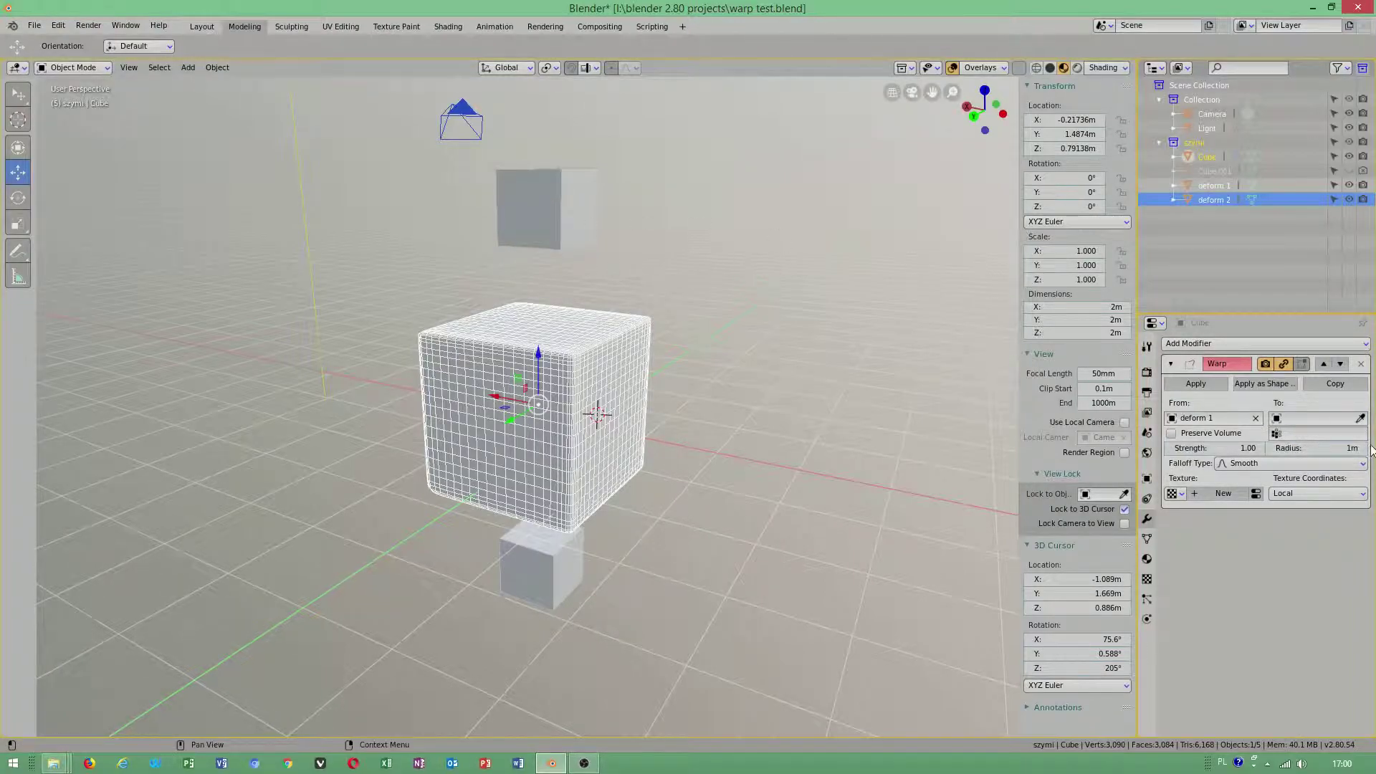
{"action": "left_click", "coordinate": [541, 567]}
Step: Lower the deform 1 cube along Z to about 2.14 m, just above the large cube
{"action": "left_click", "coordinate": [582, 240]}
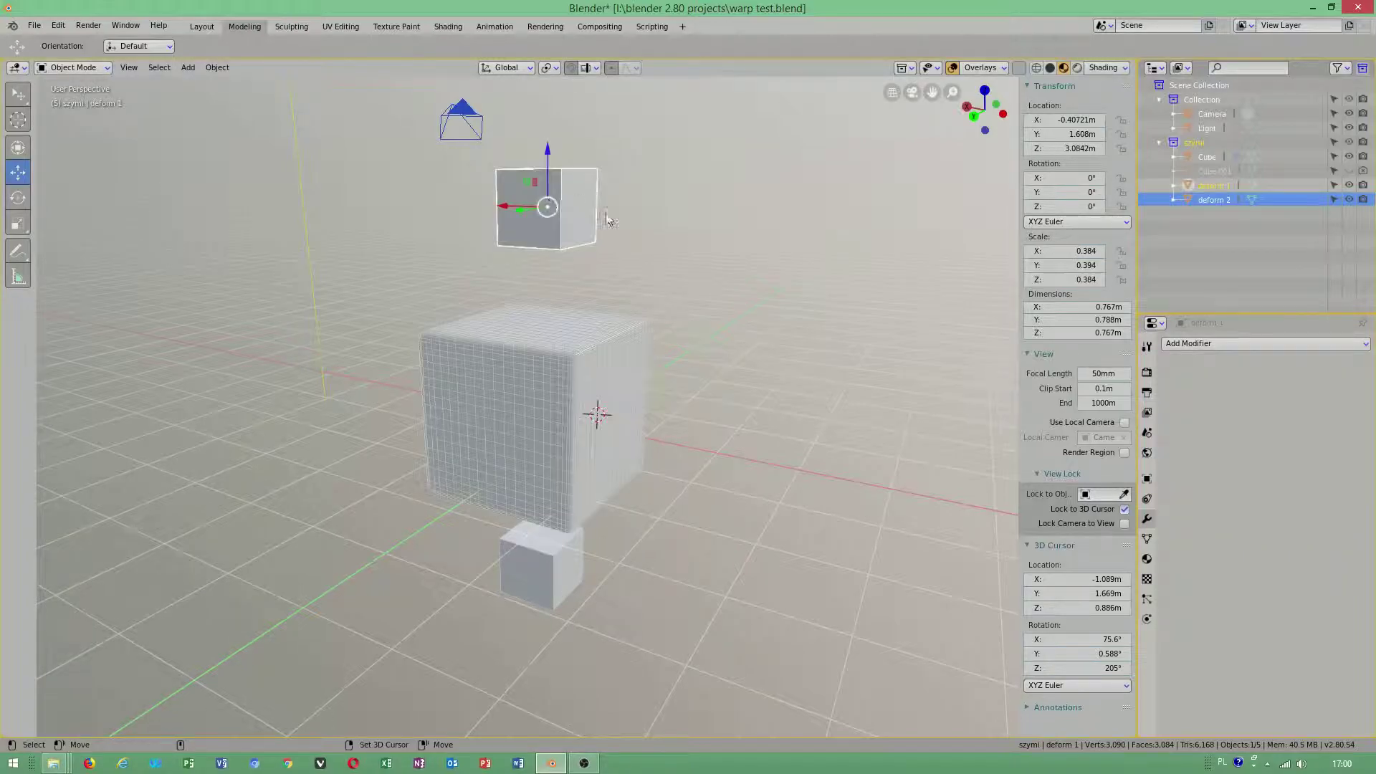
{"action": "middle_click_drag", "start_coordinate": [606, 222], "coordinate": [674, 361]}
{"action": "left_click_drag", "start_coordinate": [586, 164], "coordinate": [586, 271]}
{"action": "middle_click_drag", "start_coordinate": [586, 271], "coordinate": [681, 378]}
{"action": "scroll", "coordinate": [672, 307], "scroll_direction": "up", "scroll_amount": 3}
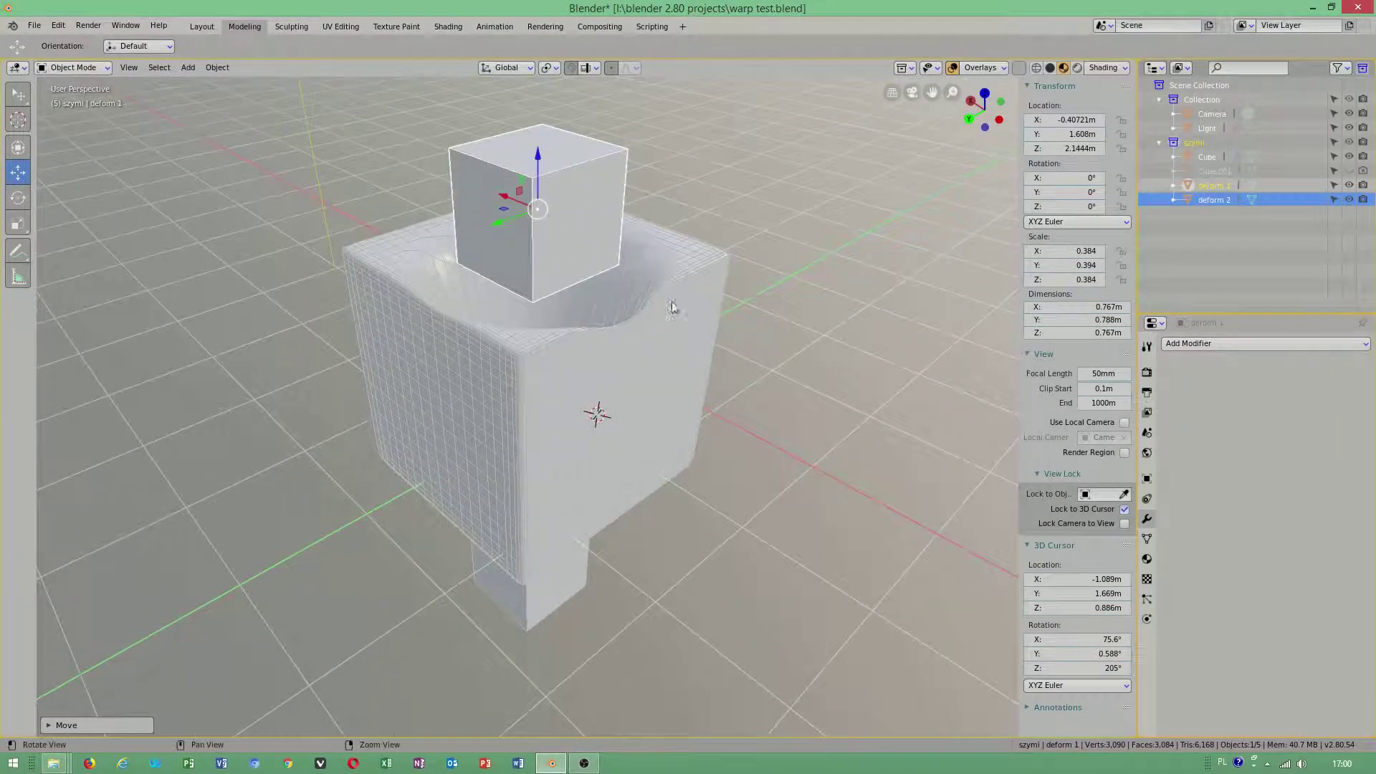
Step: Move deform 1 to the large cube's upper corner, at about X -1.24 m, Y 0.99 m, Z 1.66 m
{"action": "left_click_drag", "start_coordinate": [522, 206], "coordinate": [575, 249]}
{"action": "middle_click_drag", "start_coordinate": [717, 406], "coordinate": [682, 377]}
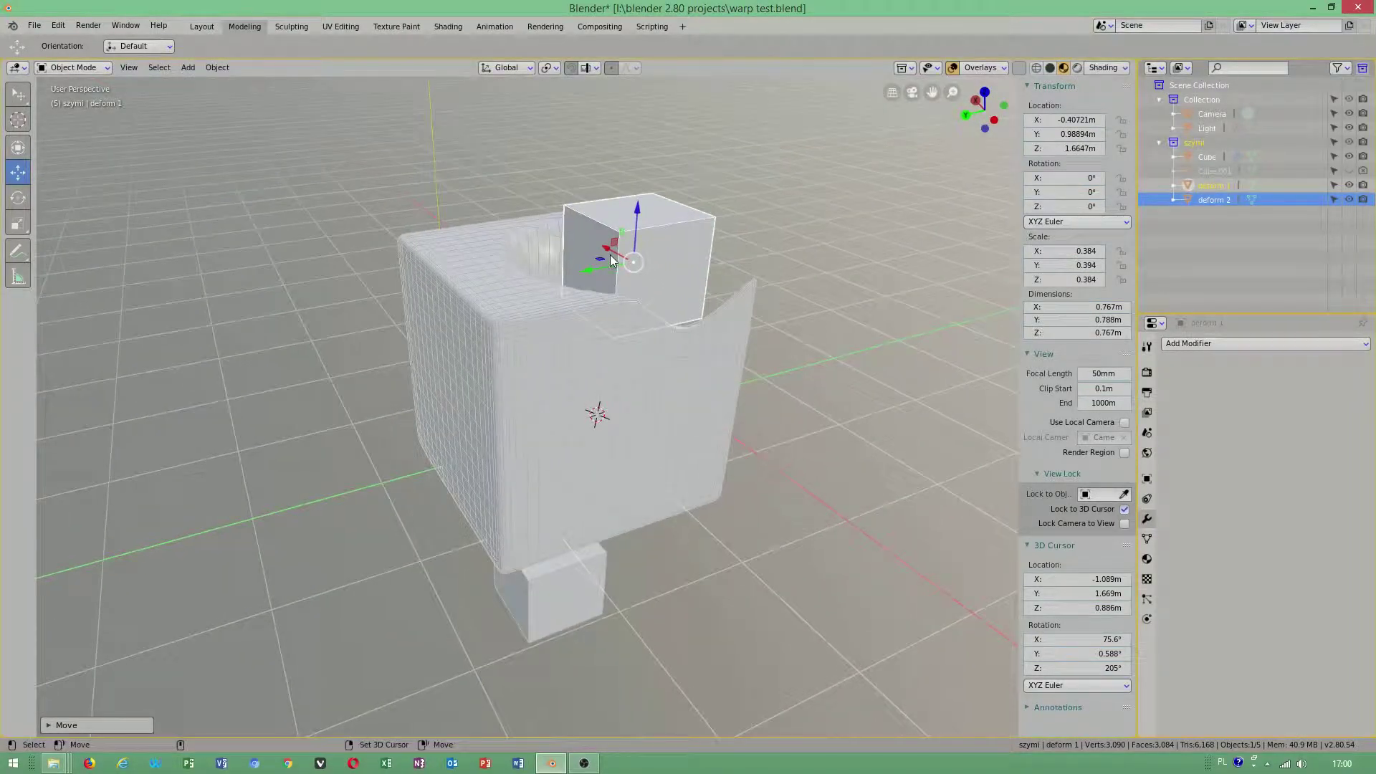
{"action": "left_click_drag", "start_coordinate": [609, 255], "coordinate": [673, 433]}
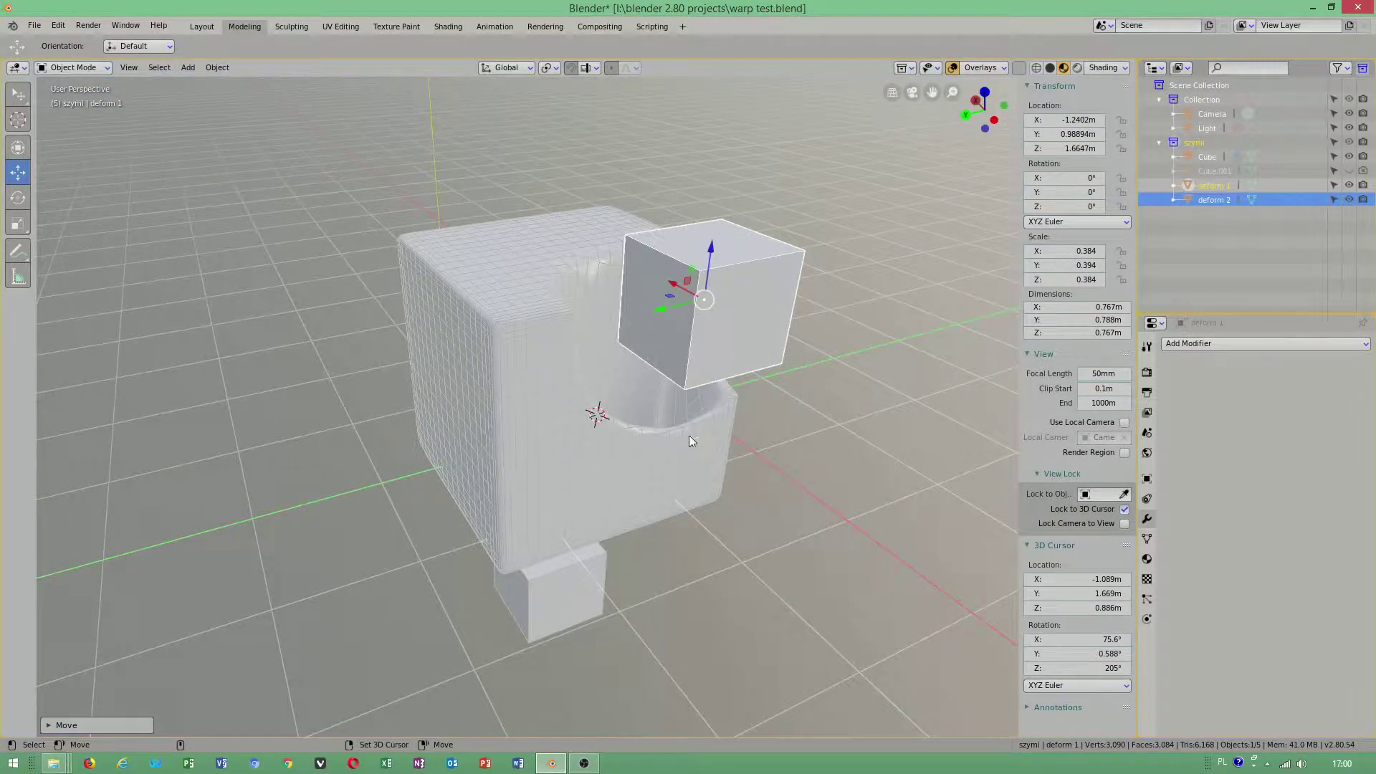
Step: Slightly lower the strength of the large cube's Warp modifier
{"action": "left_click", "coordinate": [689, 436]}
{"action": "mouse_move", "coordinate": [1249, 448]}
{"action": "left_mouse_down"}
{"action": "mouse_move", "coordinate": [1183, 448]}
{"action": "mouse_move", "coordinate": [1262, 448]}
{"action": "mouse_move", "coordinate": [1241, 448]}
{"action": "left_mouse_up"}
{"action": "middle_click_drag", "start_coordinate": [789, 446], "coordinate": [824, 434]}
Step: Slide deform 1 along Y to about 1.50 m and raise it to about 1.73 m on Z
{"action": "left_click", "coordinate": [690, 320]}
{"action": "middle_click_drag", "start_coordinate": [730, 475], "coordinate": [717, 516]}
{"action": "left_click_drag", "start_coordinate": [669, 307], "coordinate": [655, 308]}
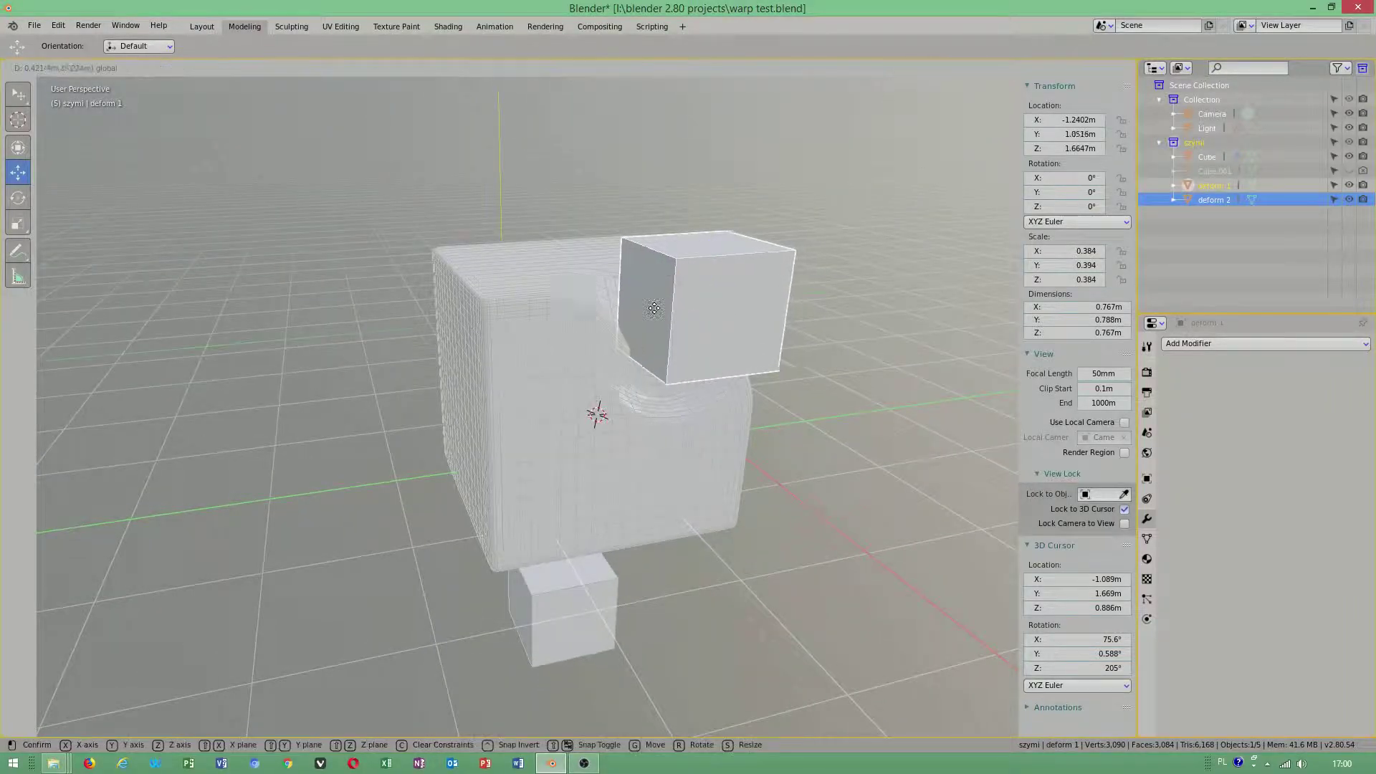
{"action": "left_click", "coordinate": [600, 399]}
{"action": "middle_click_drag", "start_coordinate": [609, 375], "coordinate": [656, 445]}
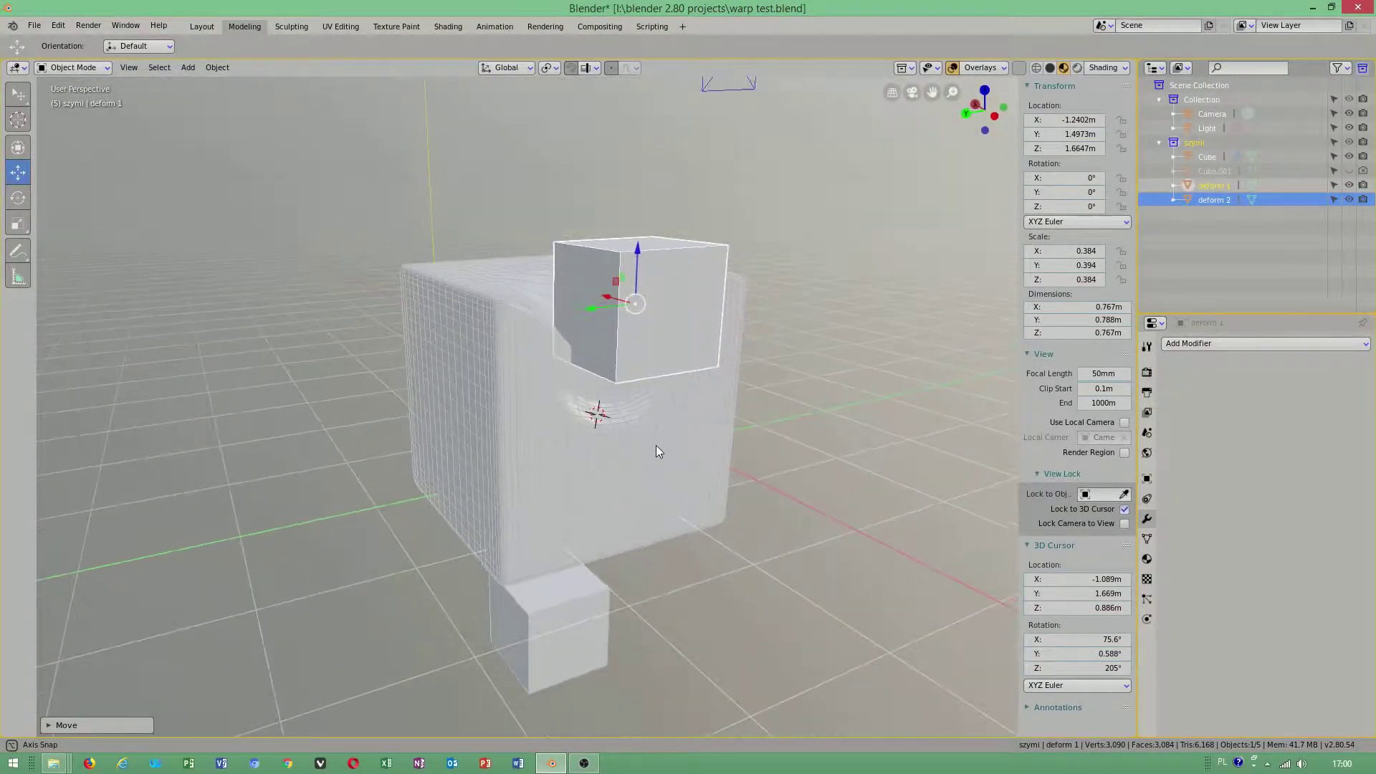
{"action": "mouse_move", "coordinate": [638, 273]}
{"action": "left_mouse_down"}
{"action": "mouse_move", "coordinate": [644, 388]}
{"action": "mouse_move", "coordinate": [639, 262]}
{"action": "left_mouse_up"}
{"action": "middle_click_drag", "start_coordinate": [664, 314], "coordinate": [717, 309]}
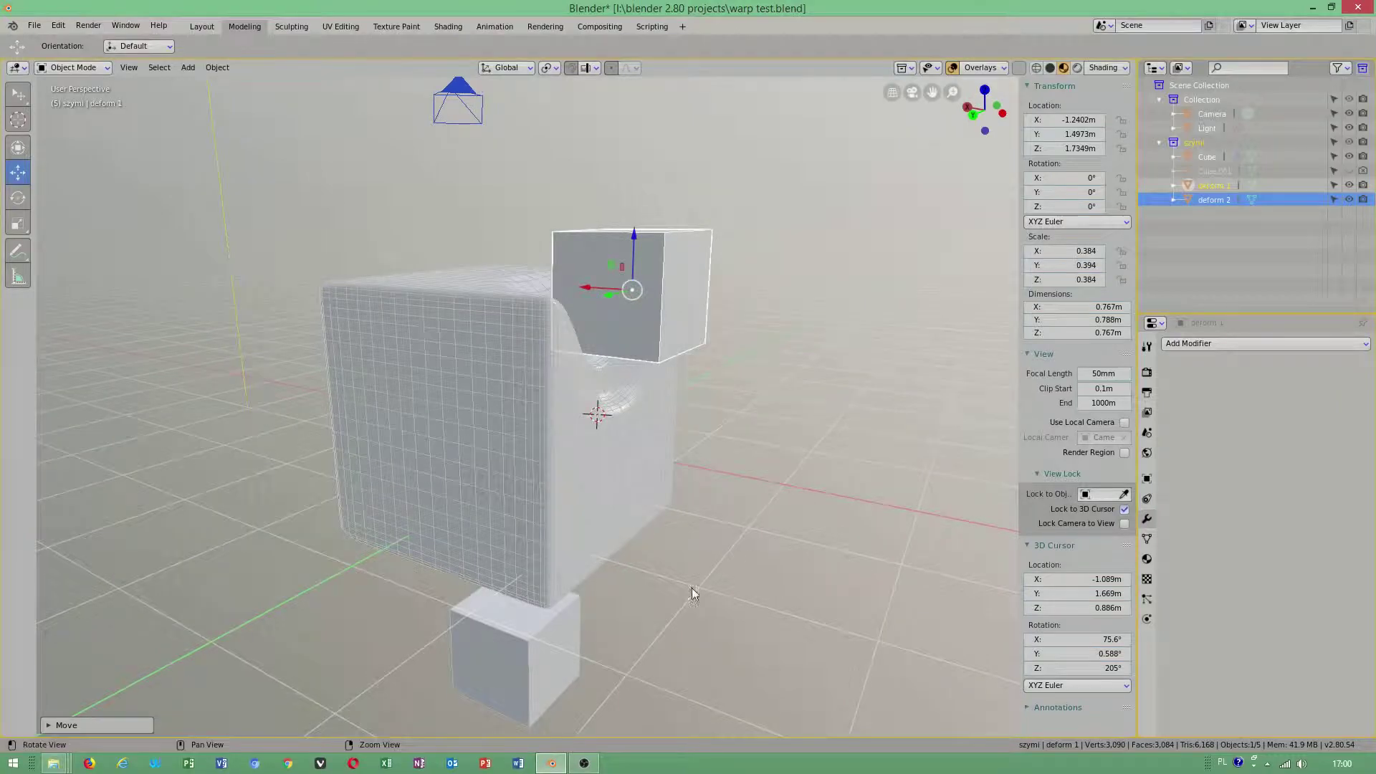
Step: Raise the deform 2 cube from below the large cube along Z to about 2.04 m
{"action": "left_click", "coordinate": [559, 631]}
{"action": "middle_click_drag", "start_coordinate": [807, 648], "coordinate": [549, 612]}
{"action": "key", "text": "g"}
{"action": "key", "text": "z"}
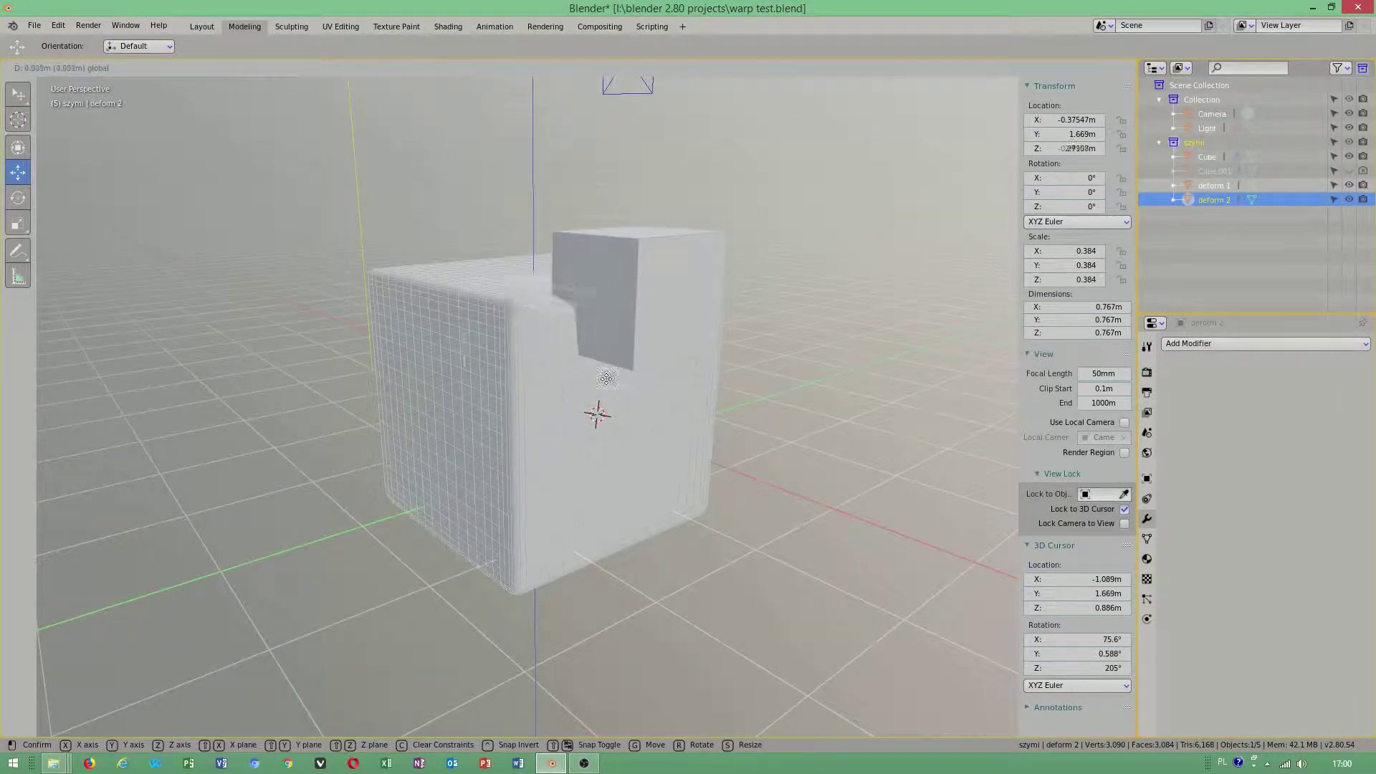
{"action": "left_click", "coordinate": [607, 203]}
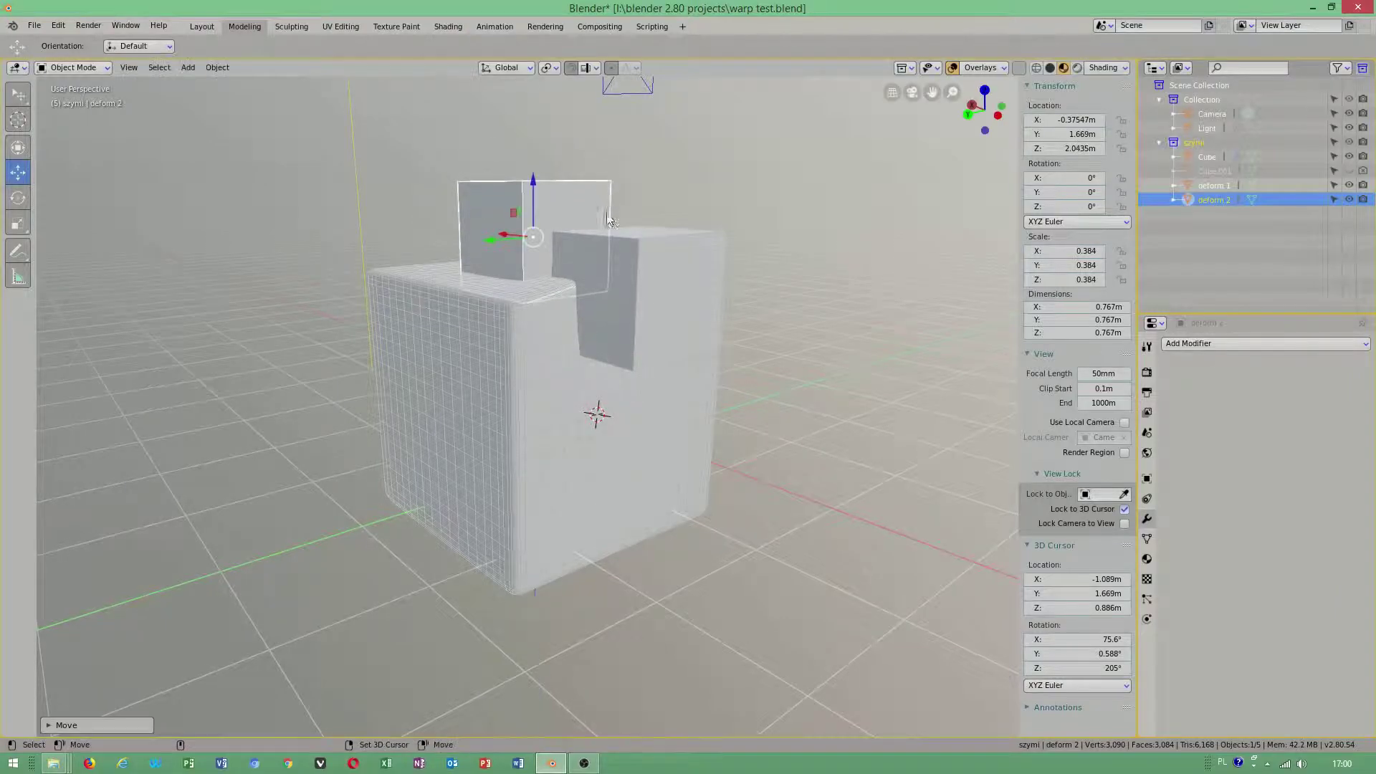
Step: Move deform 2 away from the large cube along X to about -4.46 m
{"action": "middle_click_drag", "start_coordinate": [606, 202], "coordinate": [706, 378]}
{"action": "key", "text": "g"}
{"action": "key", "text": "x"}
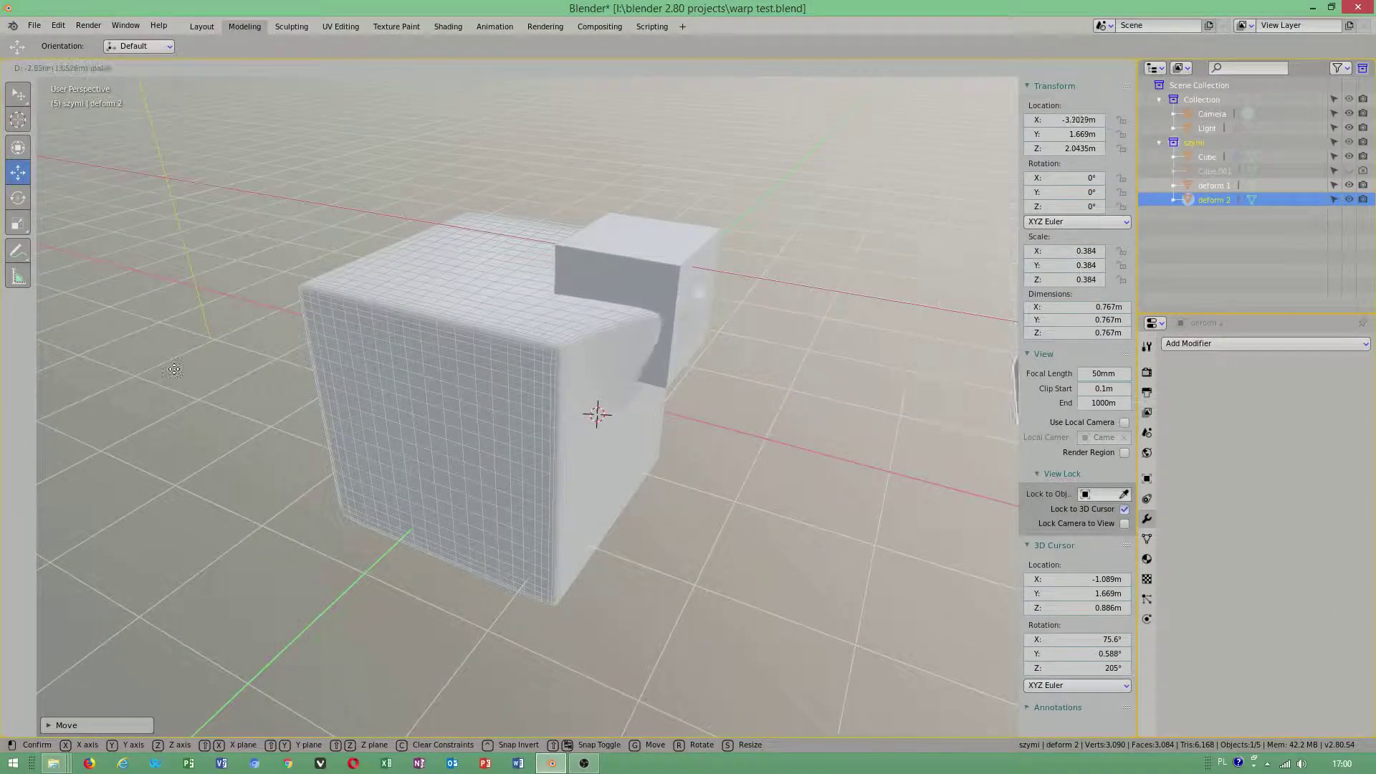
{"action": "left_click", "coordinate": [399, 347]}
{"action": "scroll", "coordinate": [792, 318], "scroll_direction": "down", "scroll_amount": 3}
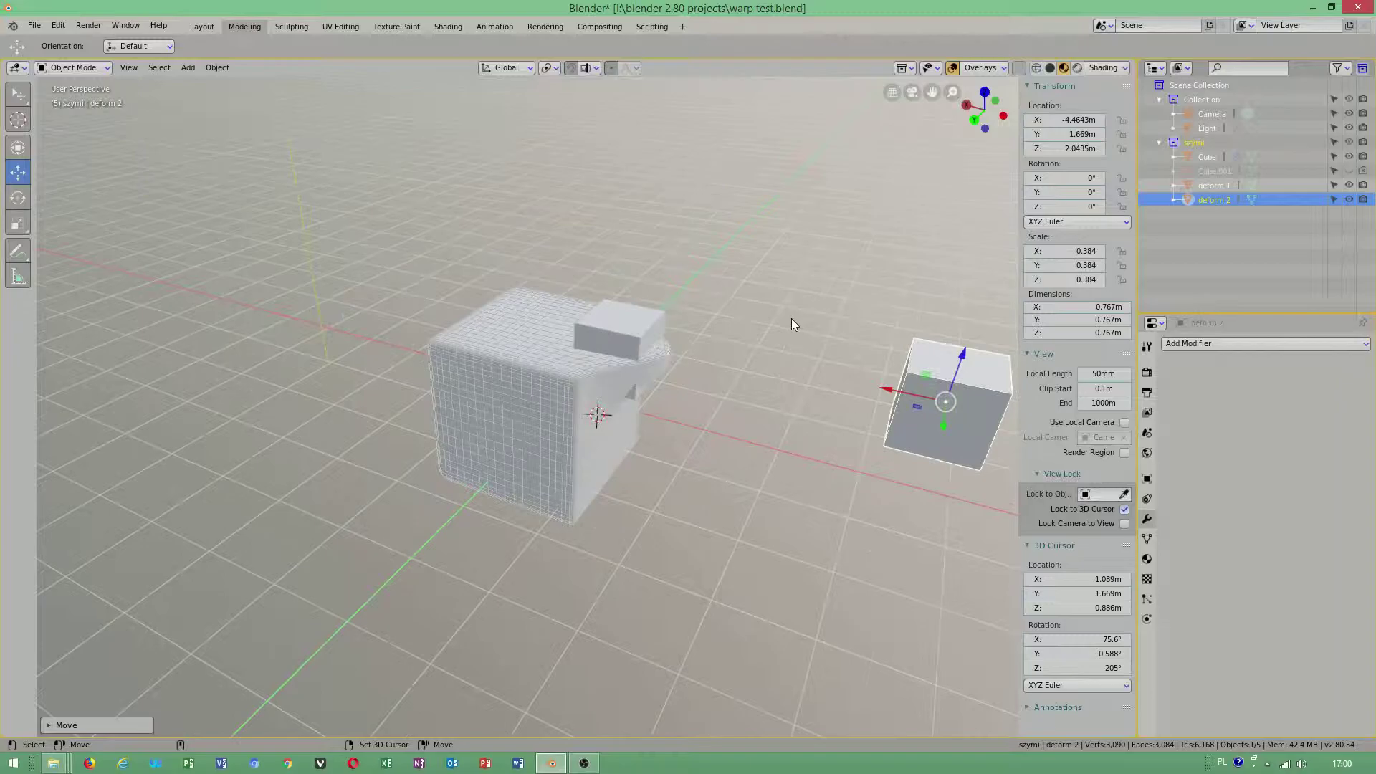
Step: Move deform 1 along Y to about 2.00 m and along X to about -1.08 m
{"action": "middle_click_drag", "start_coordinate": [791, 319], "coordinate": [706, 513]}
{"action": "left_click", "coordinate": [653, 360]}
{"action": "key", "text": "g"}
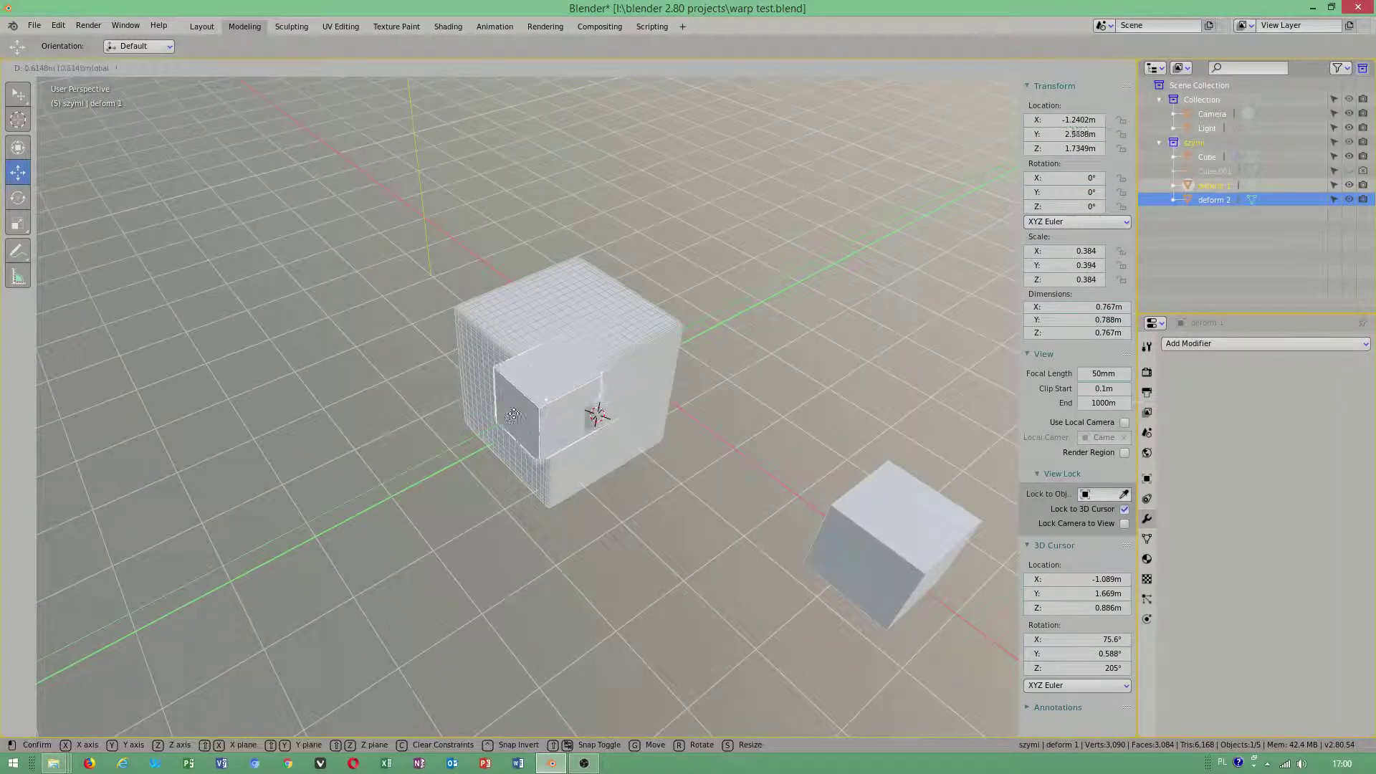
{"action": "left_click", "coordinate": [567, 396]}
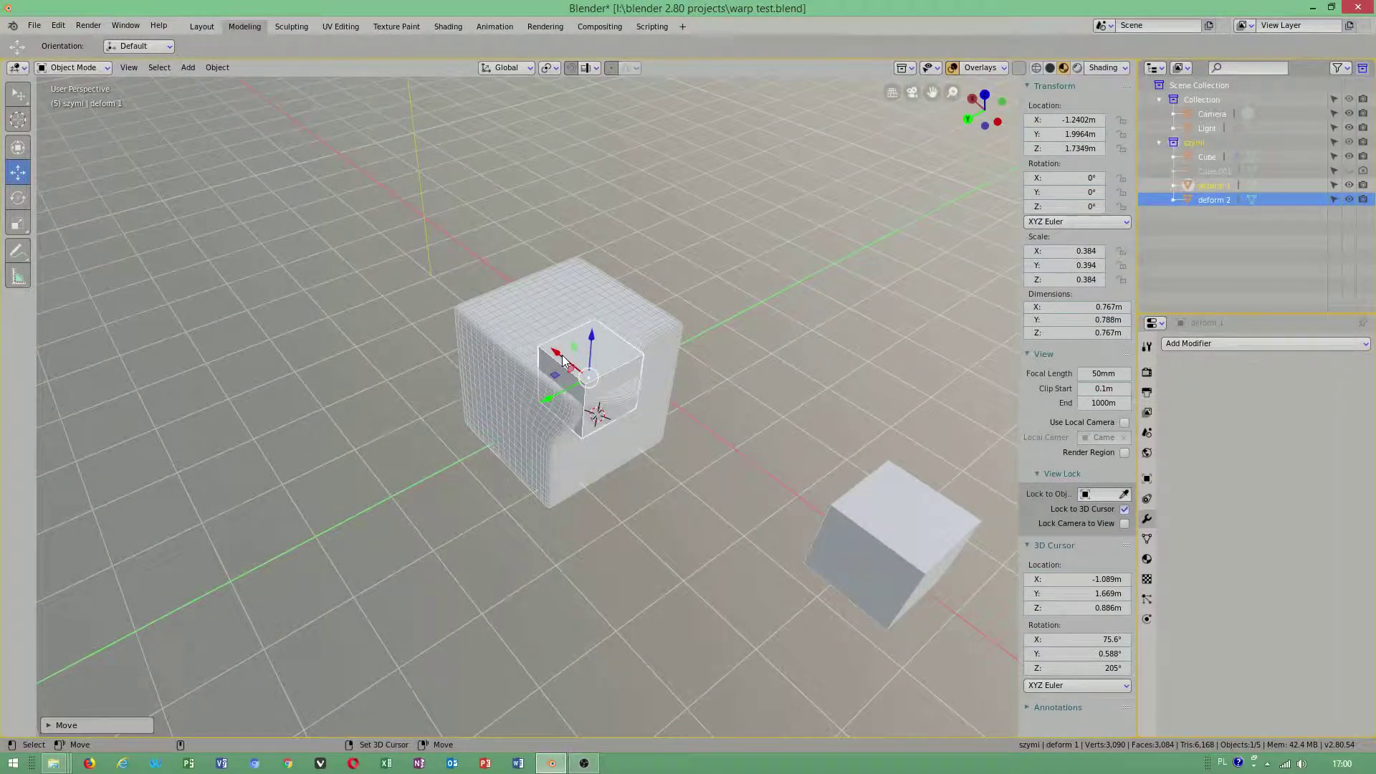
{"action": "key", "text": "g"}
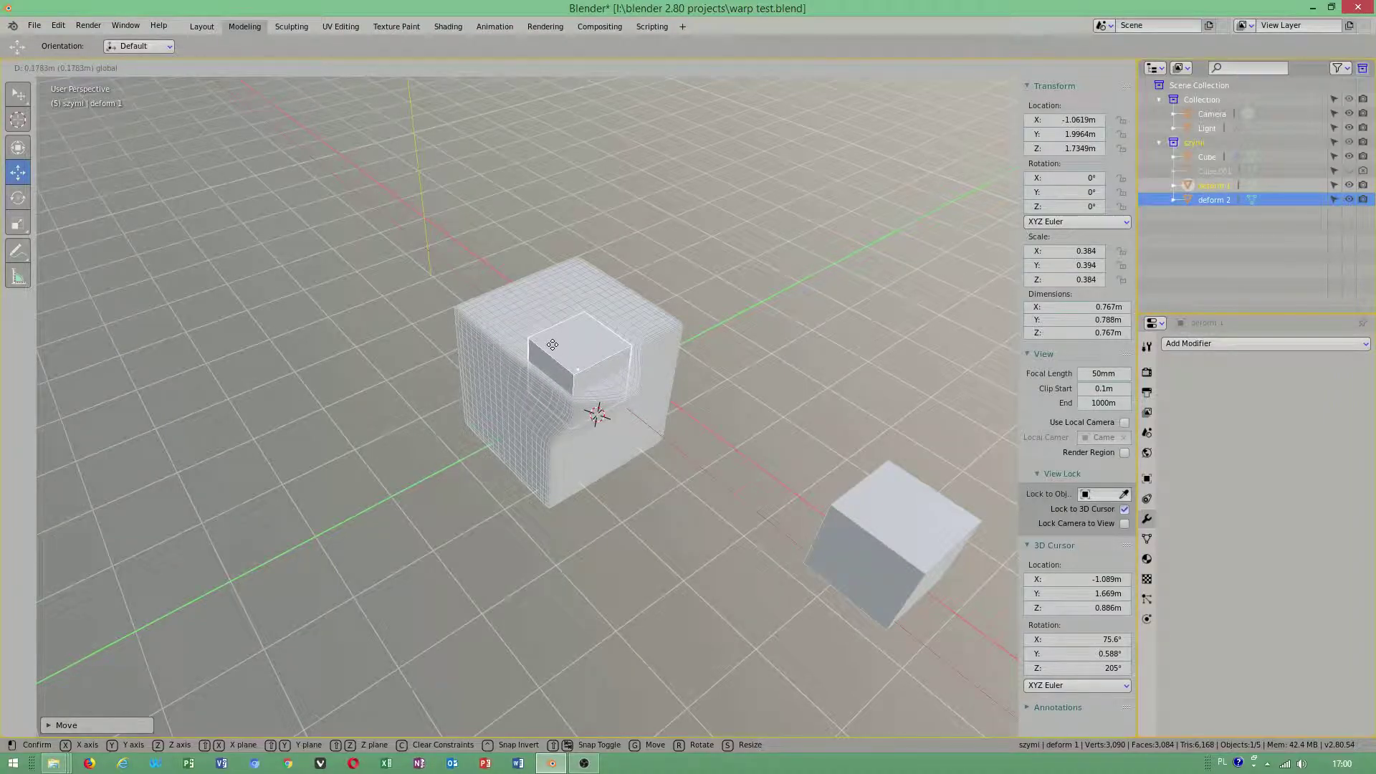
{"action": "left_click", "coordinate": [560, 343]}
Step: Slide deform 1 along Y across the large cube's top edge toward its opposite corner
{"action": "middle_click_drag", "start_coordinate": [559, 343], "coordinate": [509, 467]}
{"action": "middle_click_drag", "start_coordinate": [604, 358], "coordinate": [575, 439]}
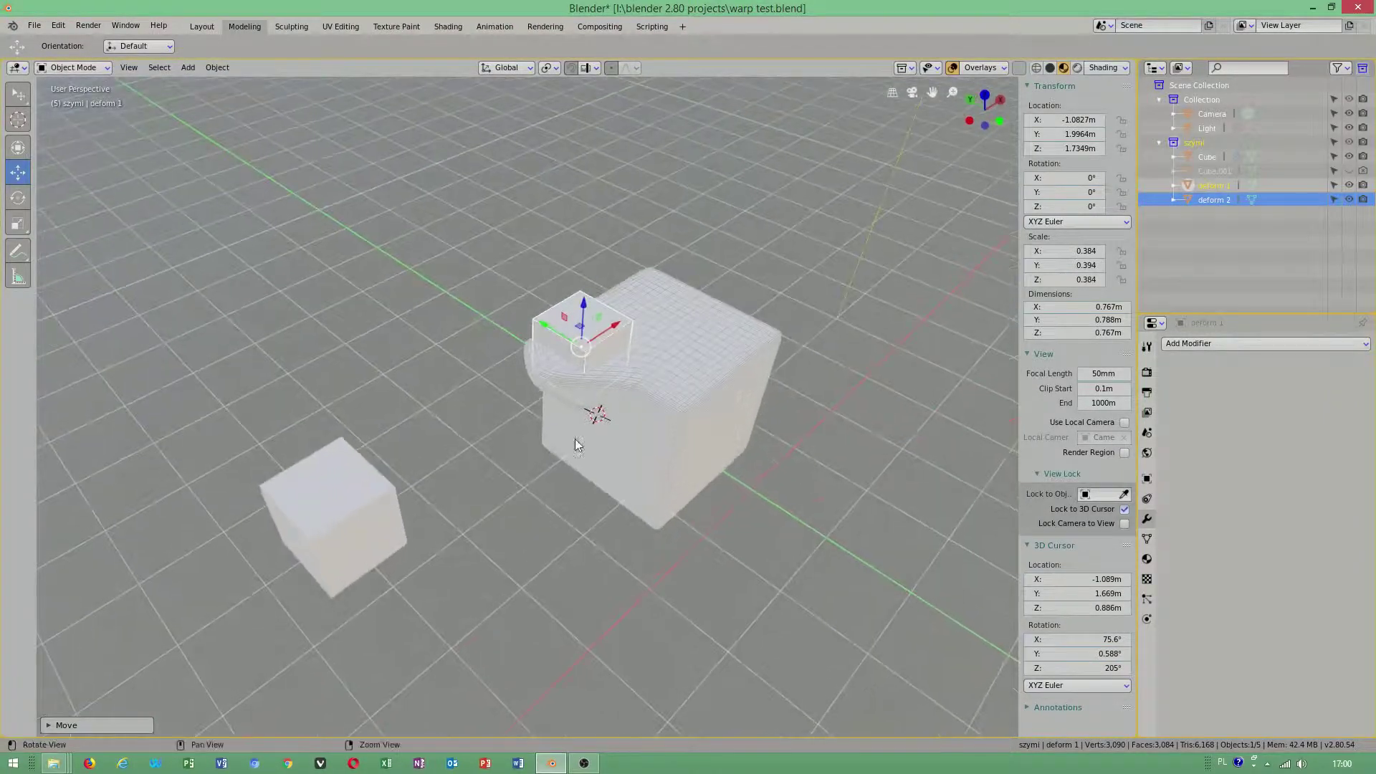
{"action": "key", "text": "g"}
{"action": "key", "text": "y"}
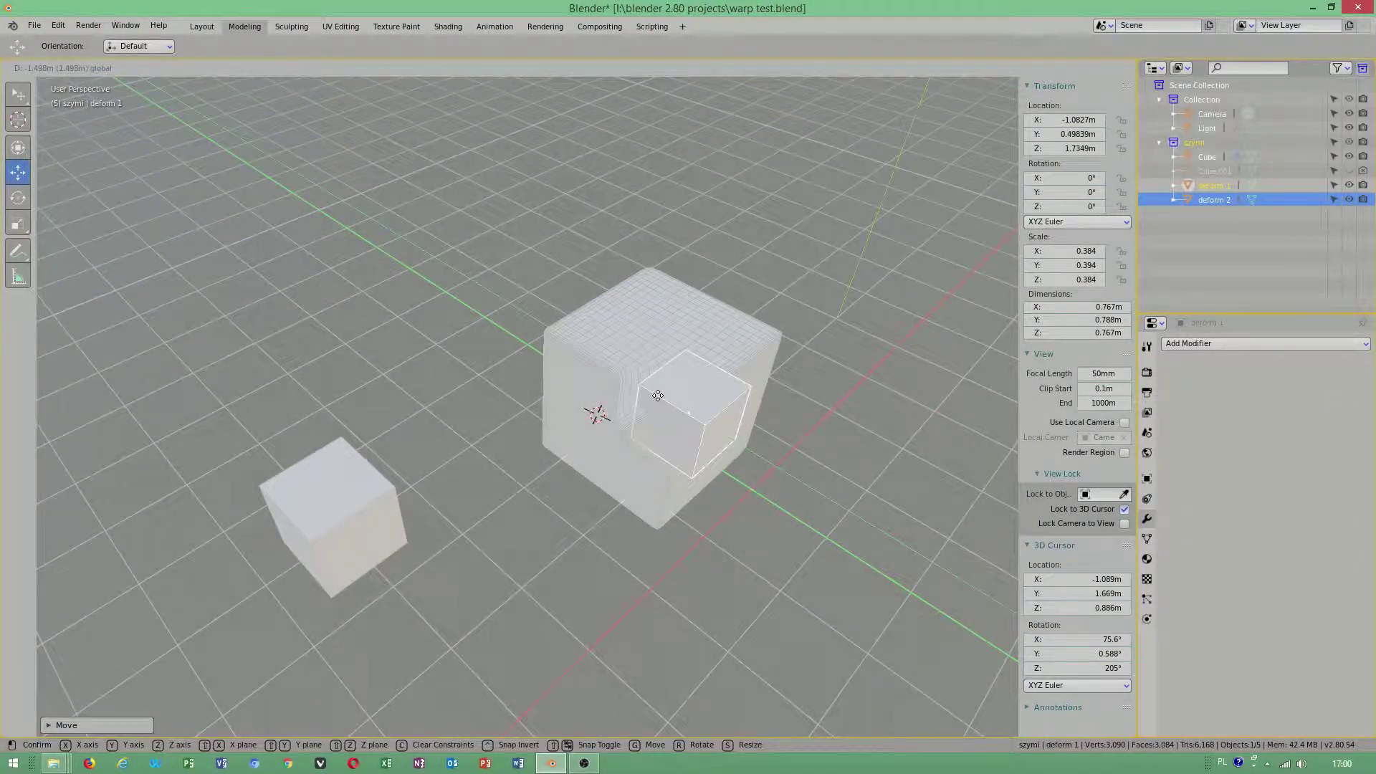
{"action": "left_click", "coordinate": [545, 434]}
Step: Move deform 2 along Y to about 0.49 m
{"action": "left_click", "coordinate": [350, 542]}
{"action": "middle_click_drag", "start_coordinate": [350, 542], "coordinate": [485, 559]}
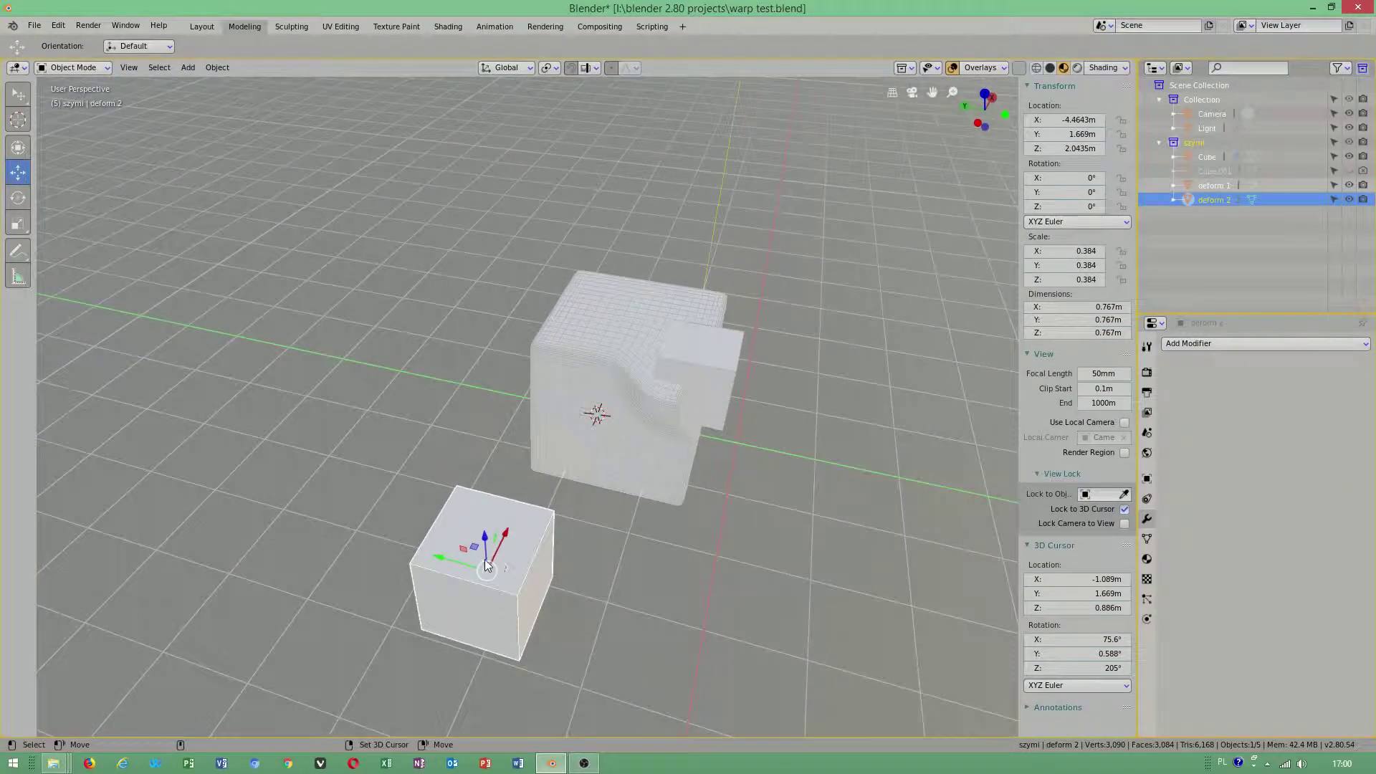
{"action": "key", "text": "g"}
{"action": "key", "text": "y"}
{"action": "left_click", "coordinate": [622, 596]}
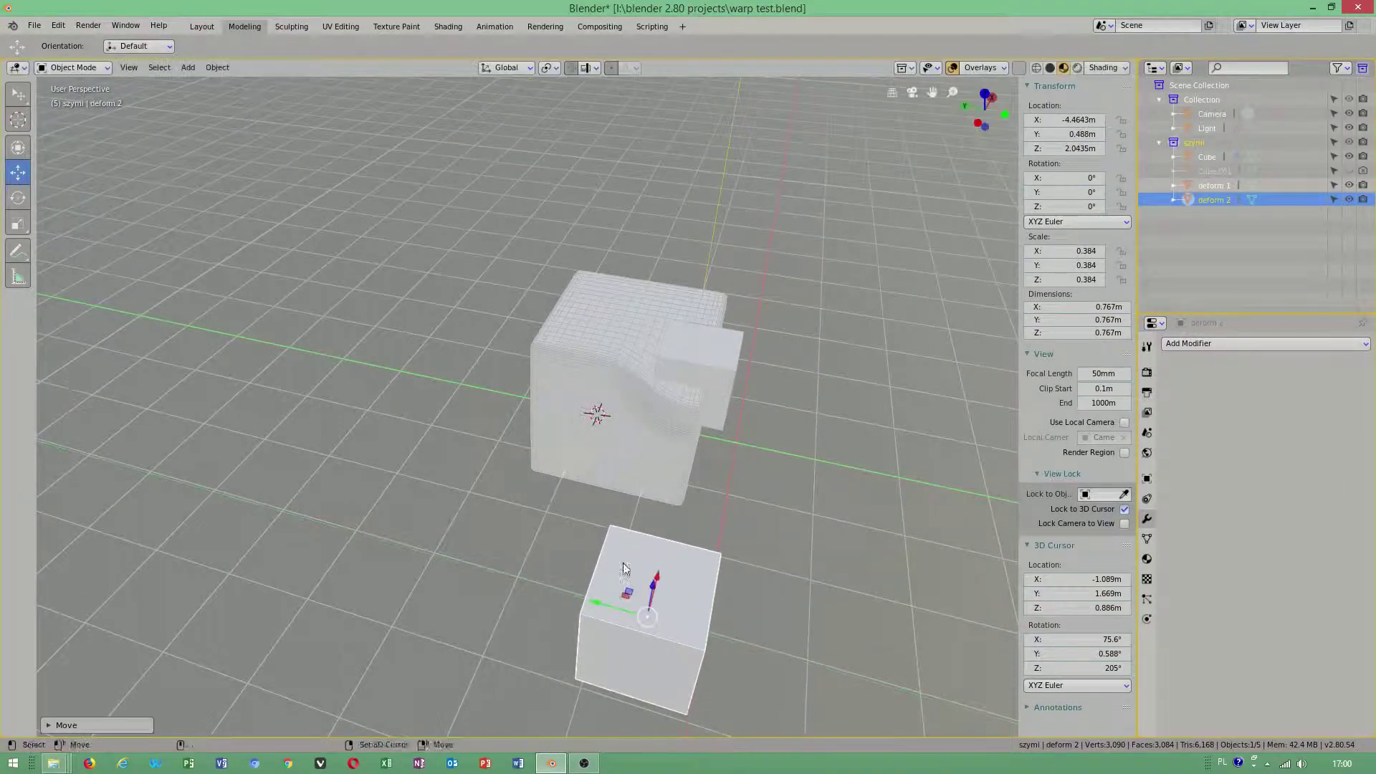
Step: Slide deform 1 back and forth along Y, leaving it at about 1.00 m
{"action": "middle_click_drag", "start_coordinate": [614, 568], "coordinate": [716, 381]}
{"action": "left_click", "coordinate": [719, 380]}
{"action": "key", "text": "g"}
{"action": "key", "text": "y"}
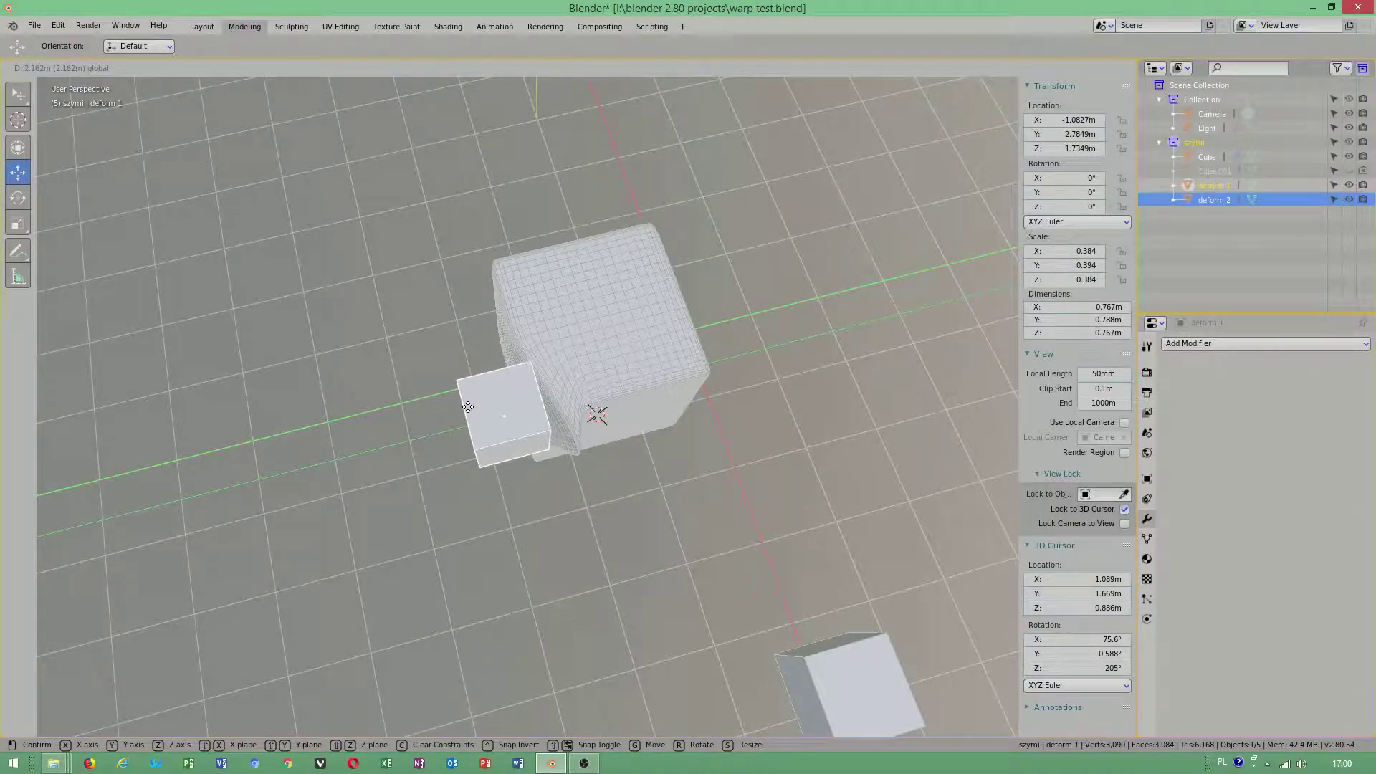
{"action": "left_click", "coordinate": [631, 373]}
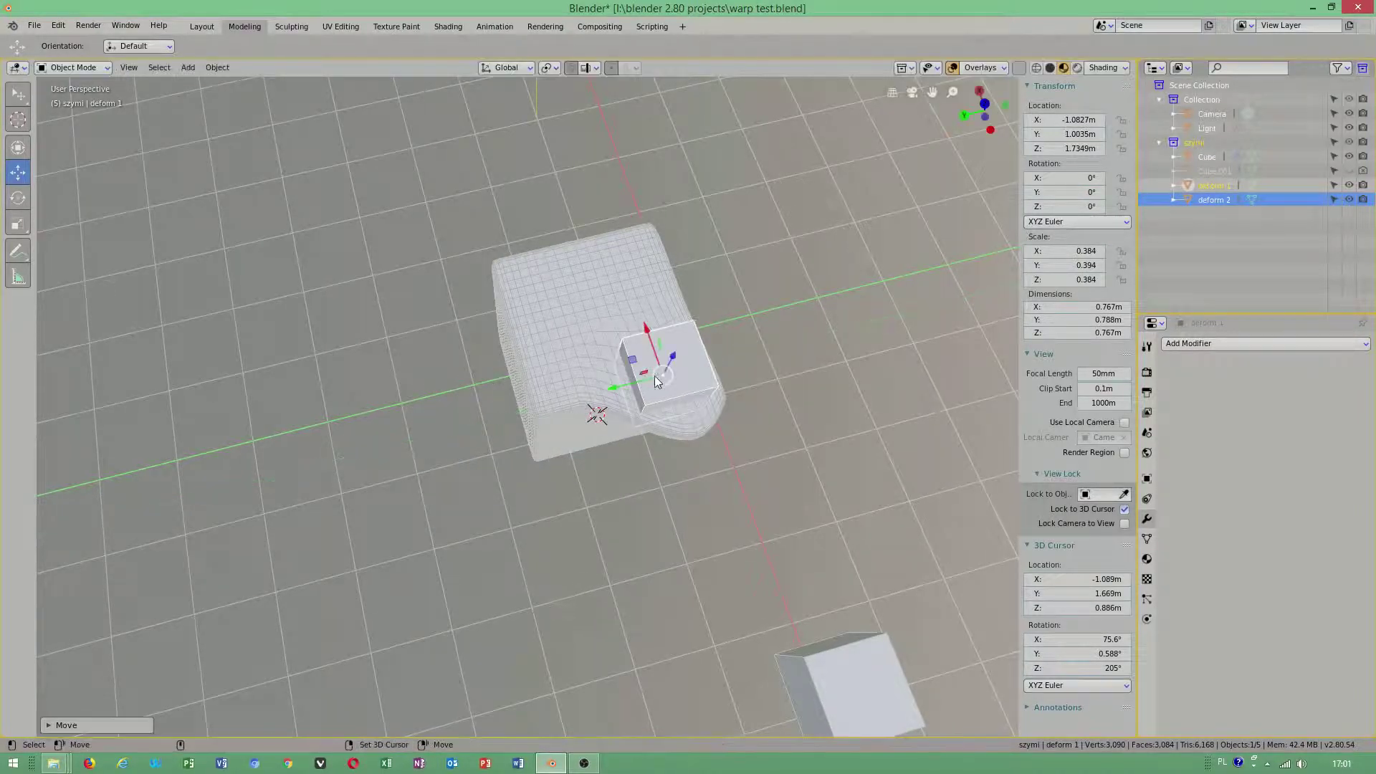
Step: Move both deform cubes together along X, bringing deform 2 to about -2.70 m
{"action": "scroll", "coordinate": [674, 387], "scroll_direction": "down", "scroll_amount": 2}
{"action": "left_click", "coordinate": [755, 598]}
{"action": "left_click_drag", "start_coordinate": [686, 489], "coordinate": [624, 351]}
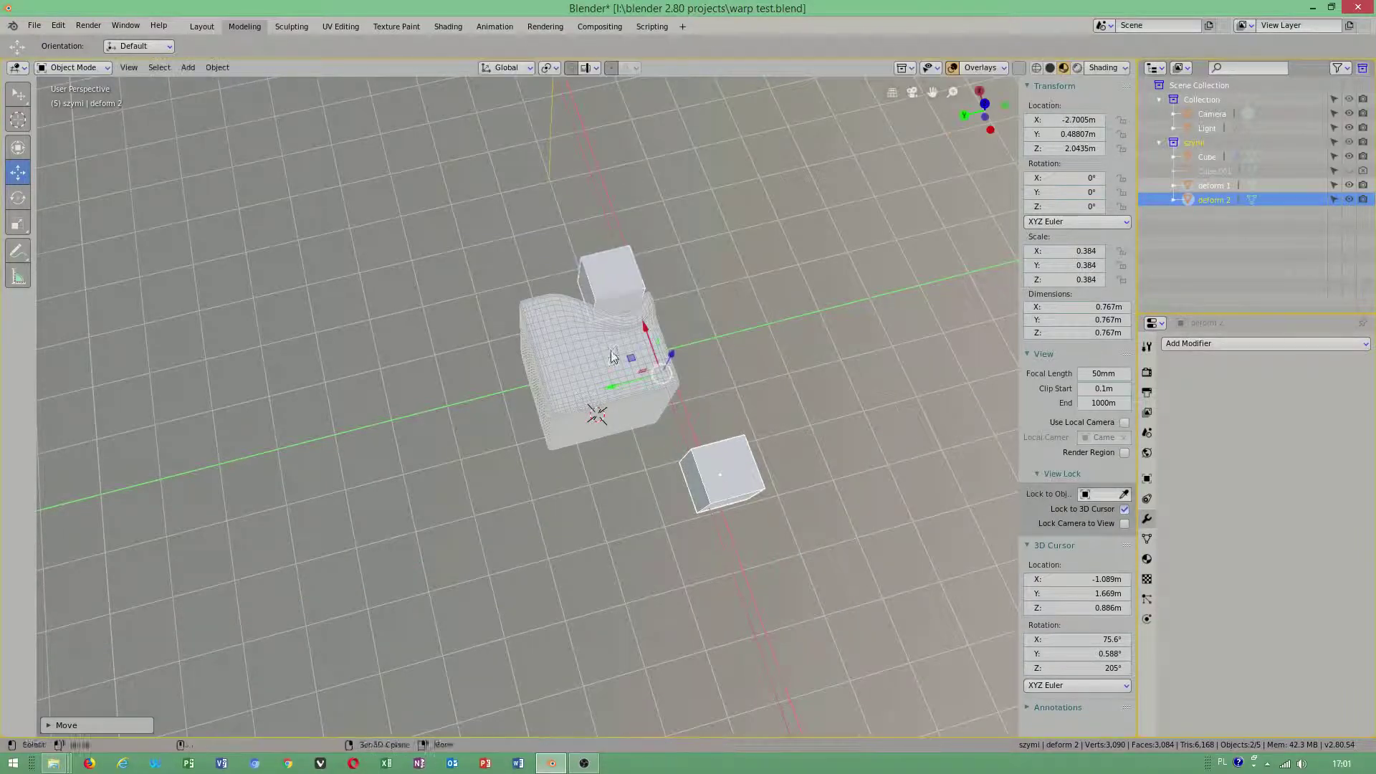
Step: Move both deform cubes together, bringing deform 1 to about X 0.68 m, Y 2.37 m, Z 1.58 m
{"action": "middle_click_drag", "start_coordinate": [624, 351], "coordinate": [710, 367]}
{"action": "left_click_drag", "start_coordinate": [513, 285], "coordinate": [536, 409]}
{"action": "left_click_drag", "start_coordinate": [420, 371], "coordinate": [452, 387]}
{"action": "left_click", "coordinate": [637, 472], "text": "shift"}
{"action": "left_click_drag", "start_coordinate": [569, 415], "coordinate": [700, 287]}
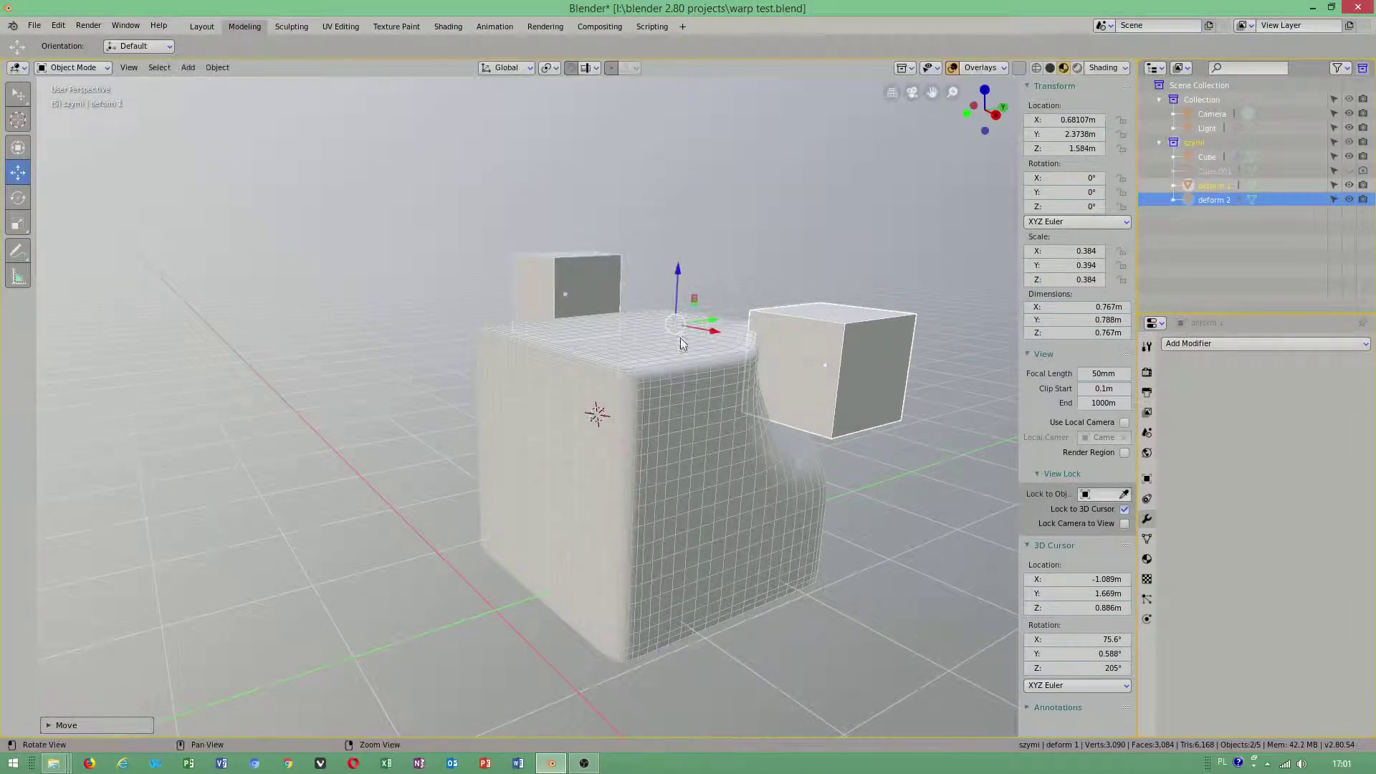
Step: Move deform 2 closer to deform 1 along X, to about -1.12 m
{"action": "middle_click_drag", "start_coordinate": [642, 473], "coordinate": [638, 377]}
{"action": "left_click", "coordinate": [592, 264]}
{"action": "left_click_drag", "start_coordinate": [600, 299], "coordinate": [646, 336]}
{"action": "left_click", "coordinate": [790, 411]}
Step: Set the Warp strength on the large subdivided cube to -0.30
{"action": "left_click", "coordinate": [704, 507]}
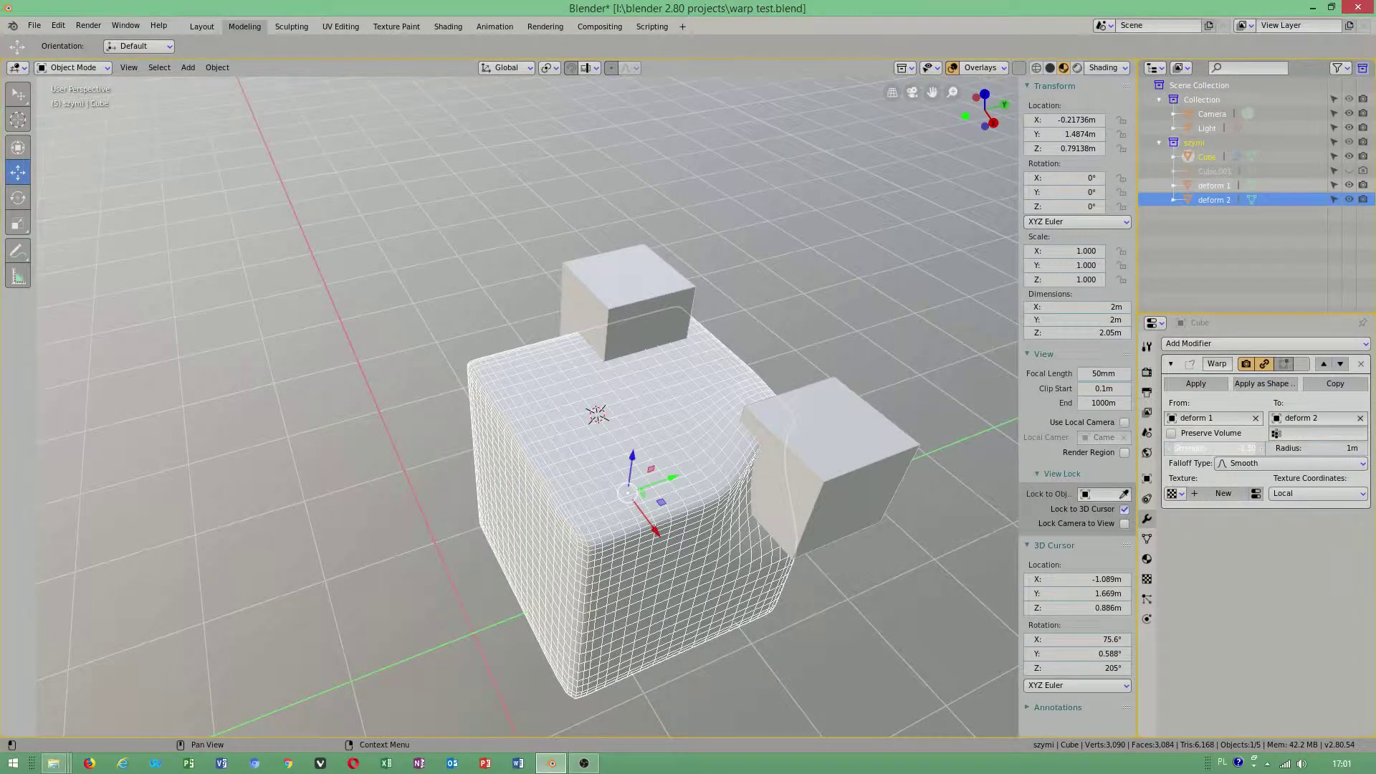
{"action": "left_click_drag", "start_coordinate": [1183, 448], "coordinate": [1218, 448]}
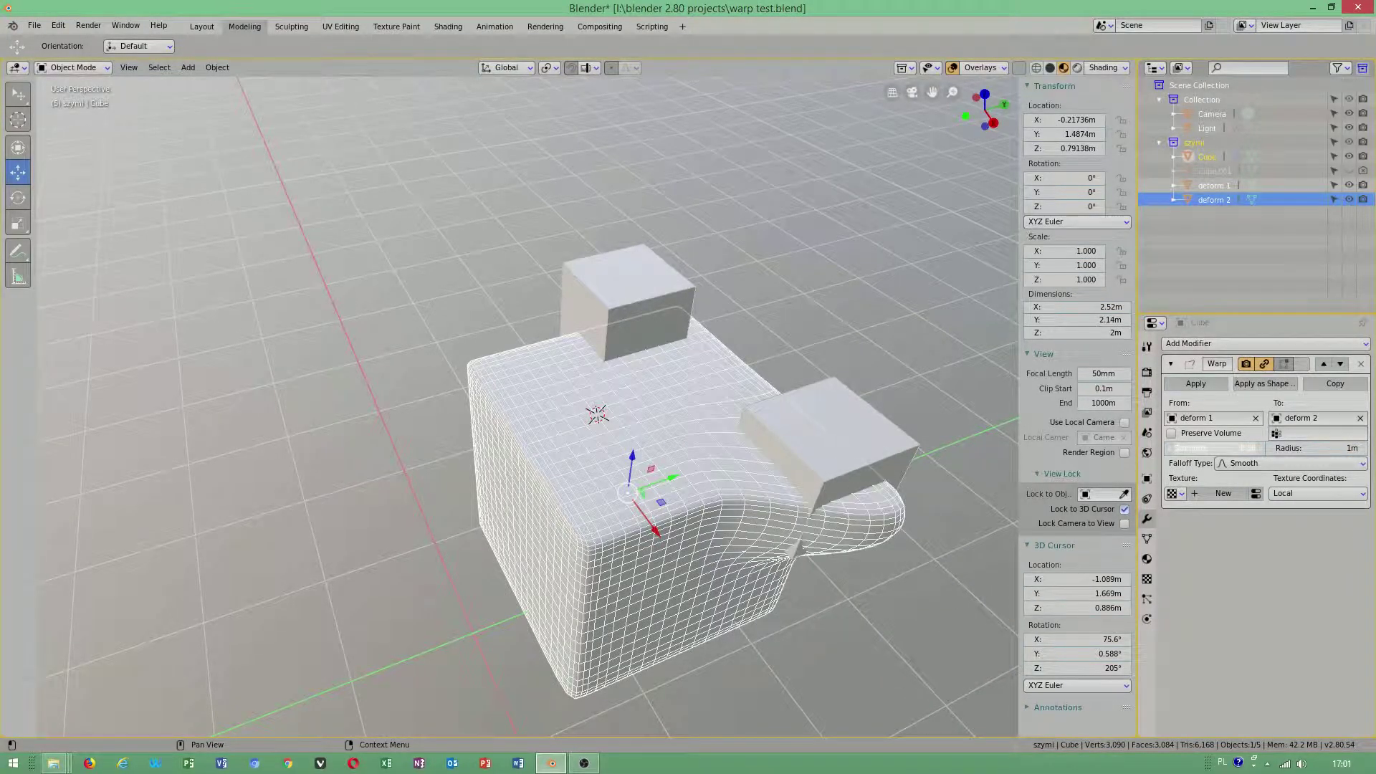
{"action": "middle_click_drag", "start_coordinate": [894, 562], "coordinate": [841, 554]}
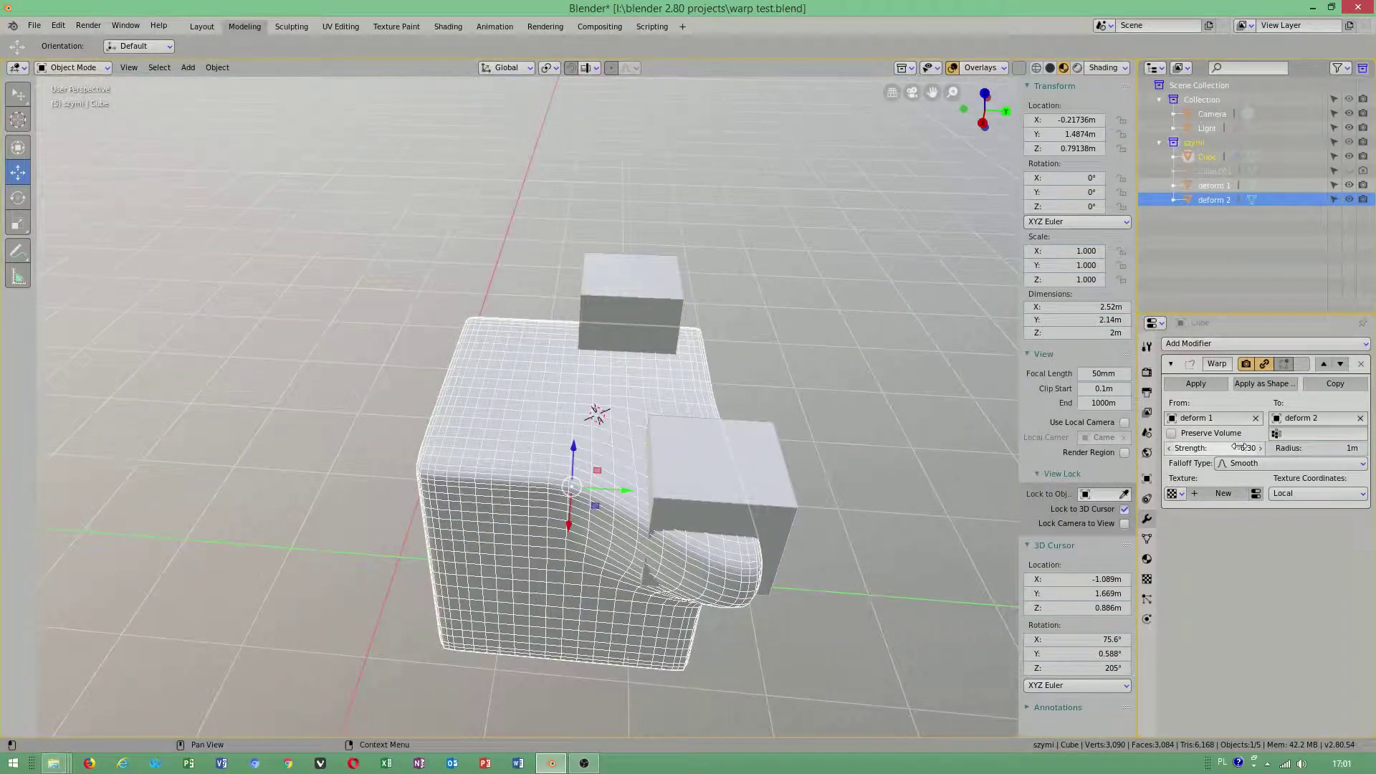
Step: Move deform 2 along Y in line with deform 1, and slide both together, bringing deform 1 to about Y 0.96 m
{"action": "left_click", "coordinate": [631, 295]}
{"action": "left_click_drag", "start_coordinate": [658, 314], "coordinate": [720, 316]}
{"action": "left_click", "coordinate": [747, 483]}
{"action": "left_click_drag", "start_coordinate": [740, 406], "coordinate": [545, 380]}
{"action": "middle_click_drag", "start_coordinate": [545, 380], "coordinate": [666, 499]}
Step: Try a different radius on the large cube's Warp modifier, restore it to 1 m, and add a second Warp modifier
{"action": "left_click", "coordinate": [667, 499]}
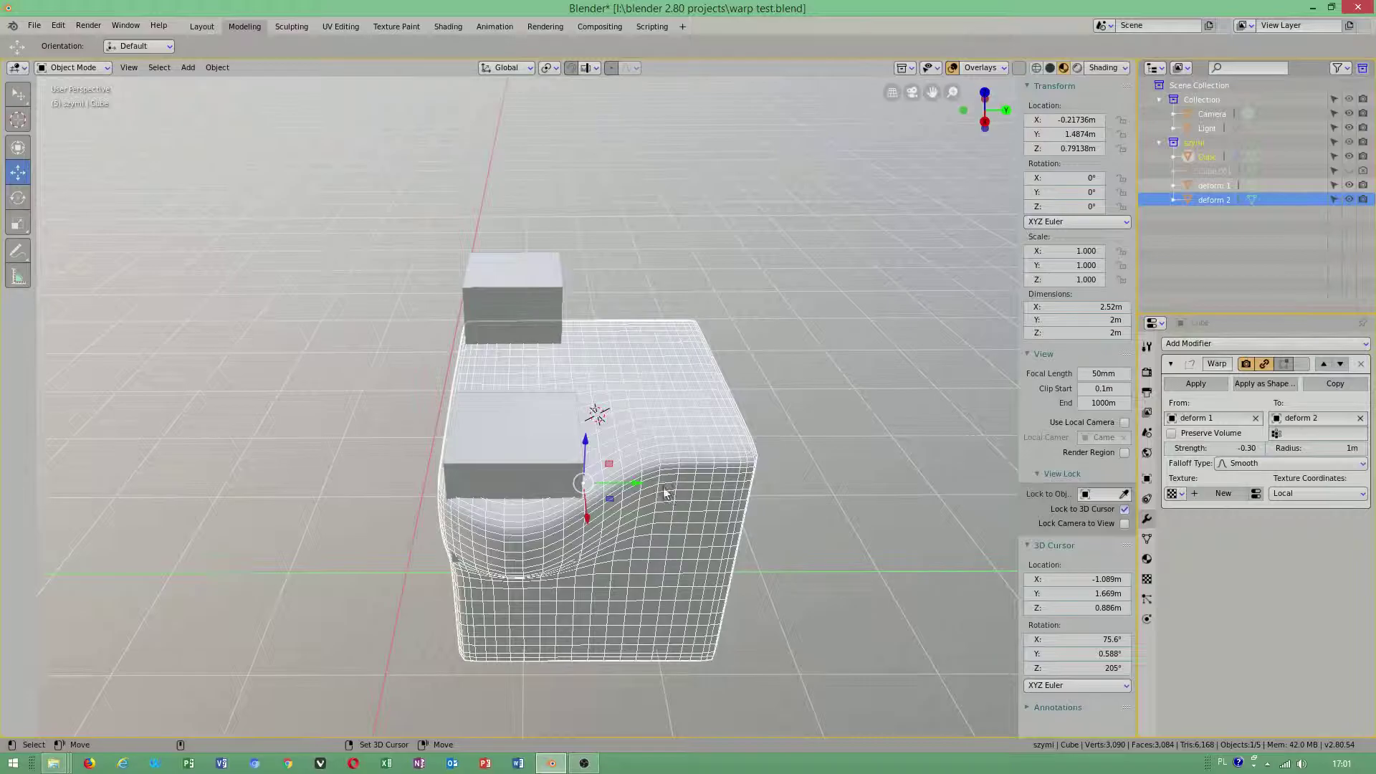
{"action": "middle_click_drag", "start_coordinate": [692, 615], "coordinate": [679, 589]}
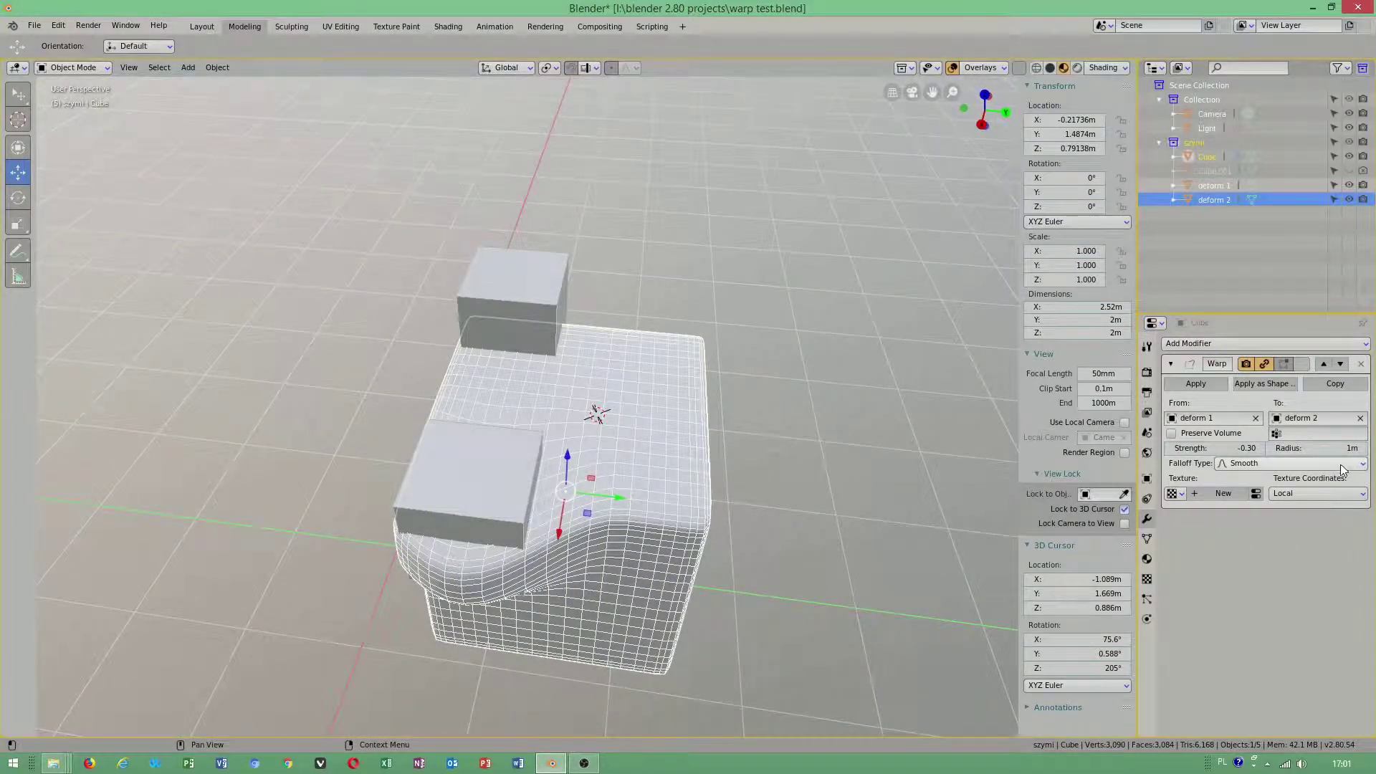
{"action": "left_click_drag", "start_coordinate": [1321, 449], "coordinate": [1272, 448]}
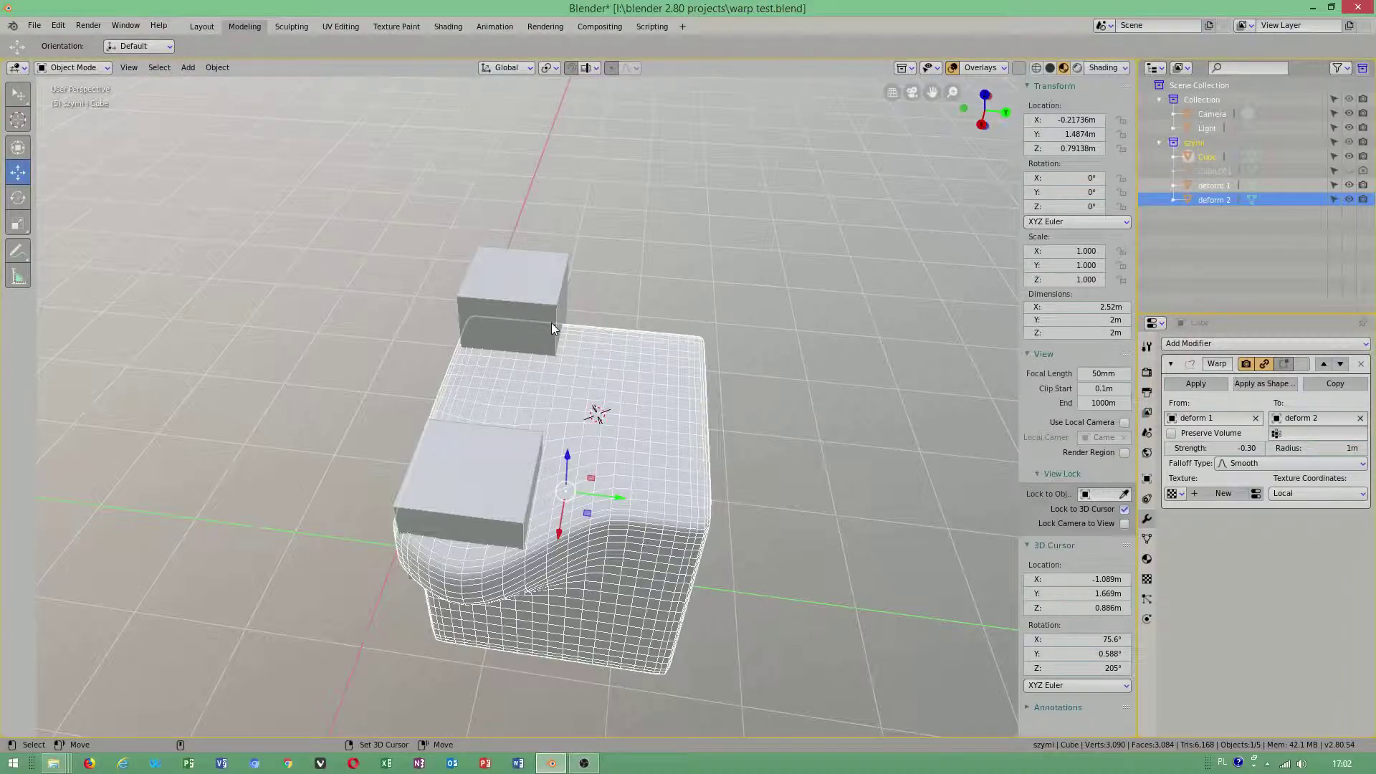
{"action": "left_click", "coordinate": [1200, 344]}
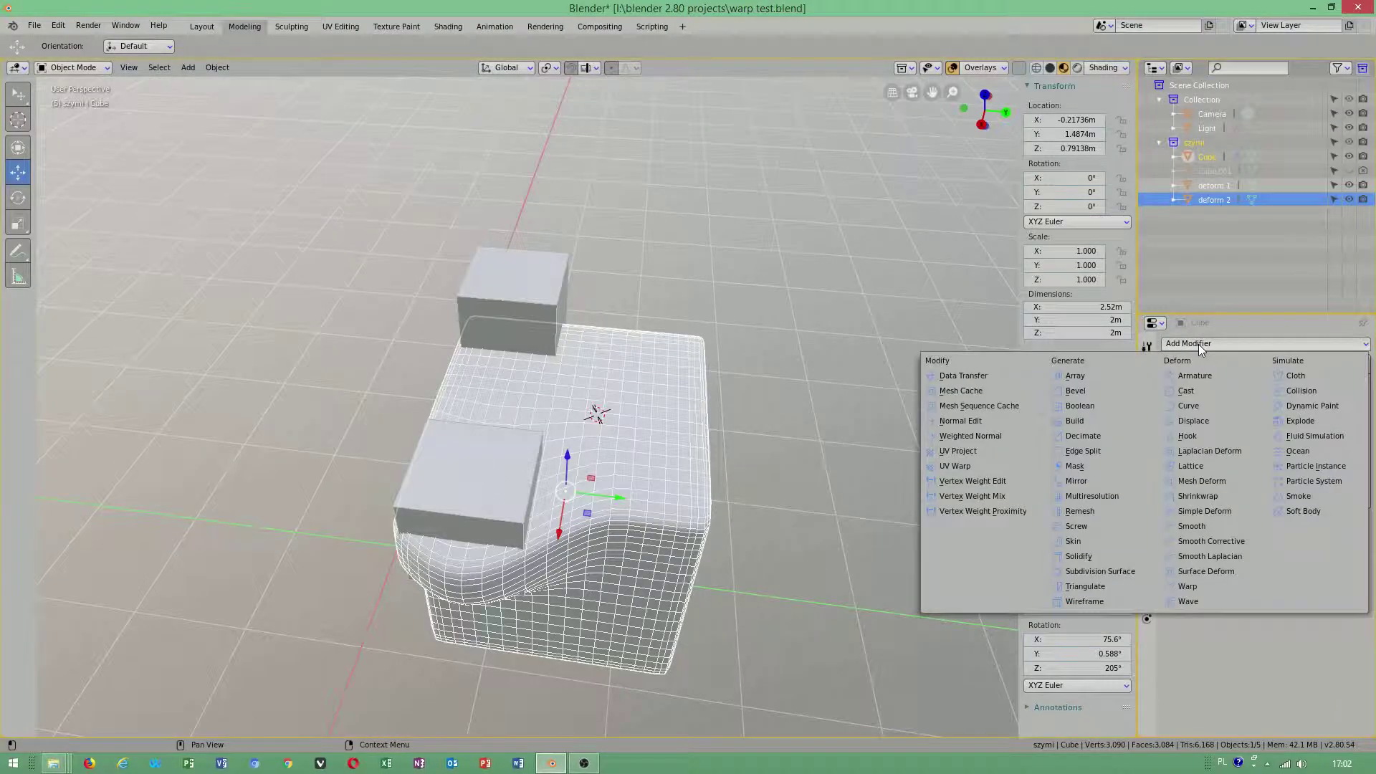
{"action": "left_click", "coordinate": [1189, 588]}
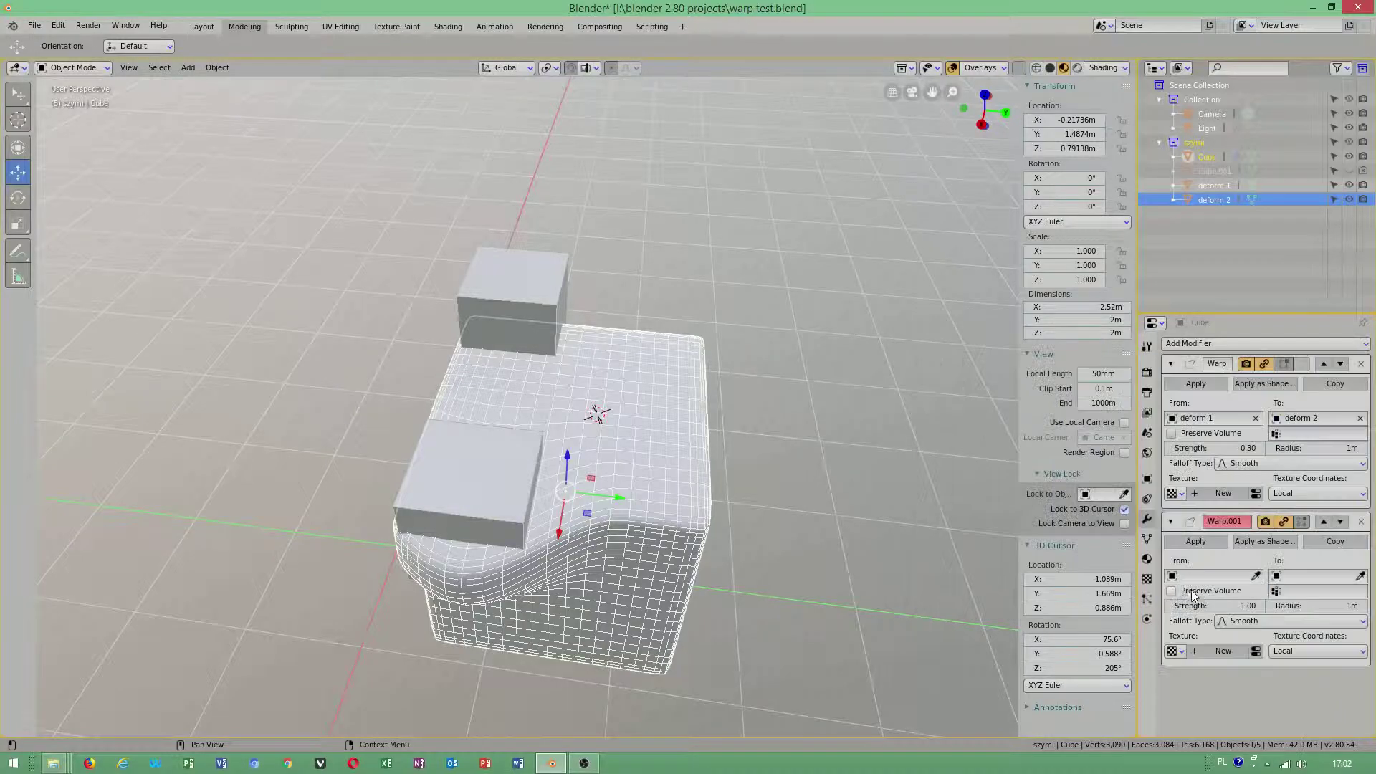
Step: Duplicate deform 1 and deform 2 together and place the copies along Y, with the deform 2 copy at about 2.61 m
{"action": "left_click", "coordinate": [518, 329]}
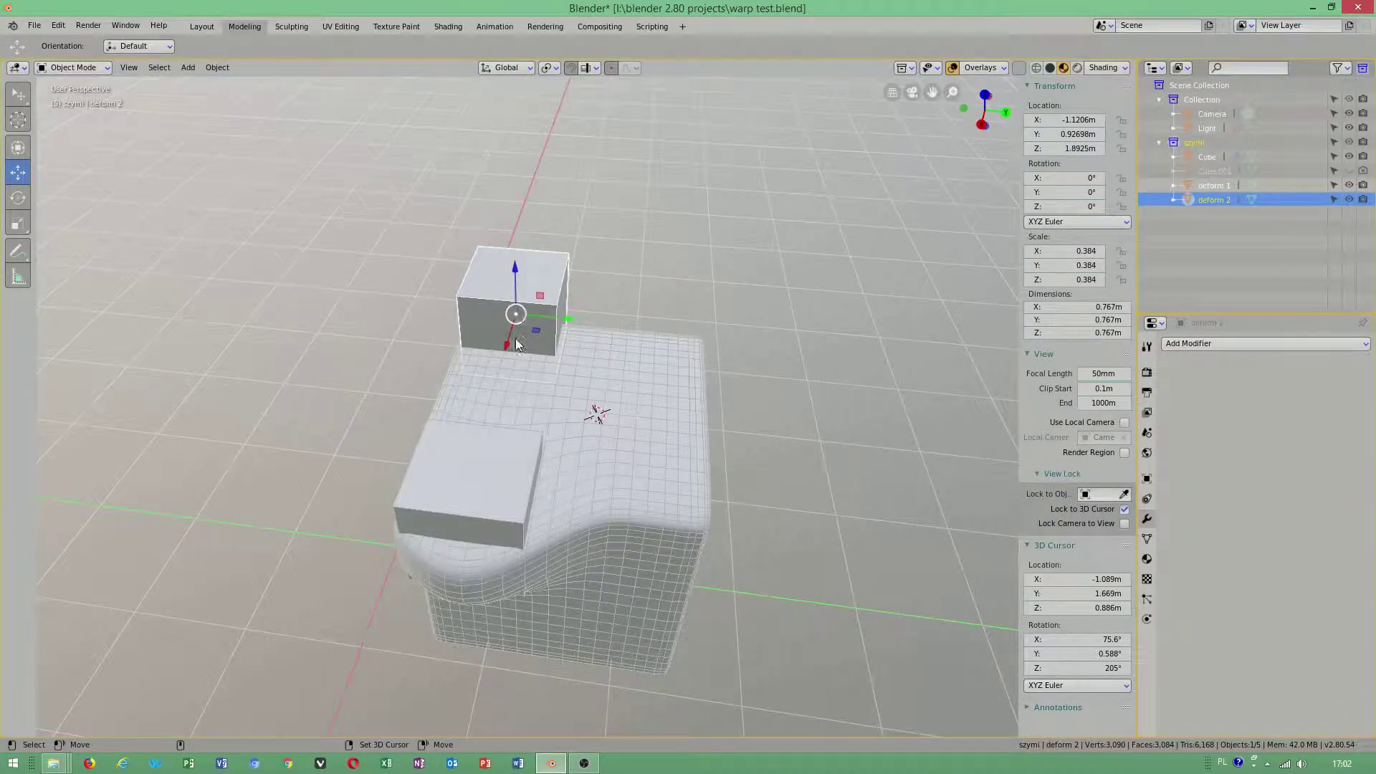
{"action": "left_click", "coordinate": [479, 476], "text": "shift"}
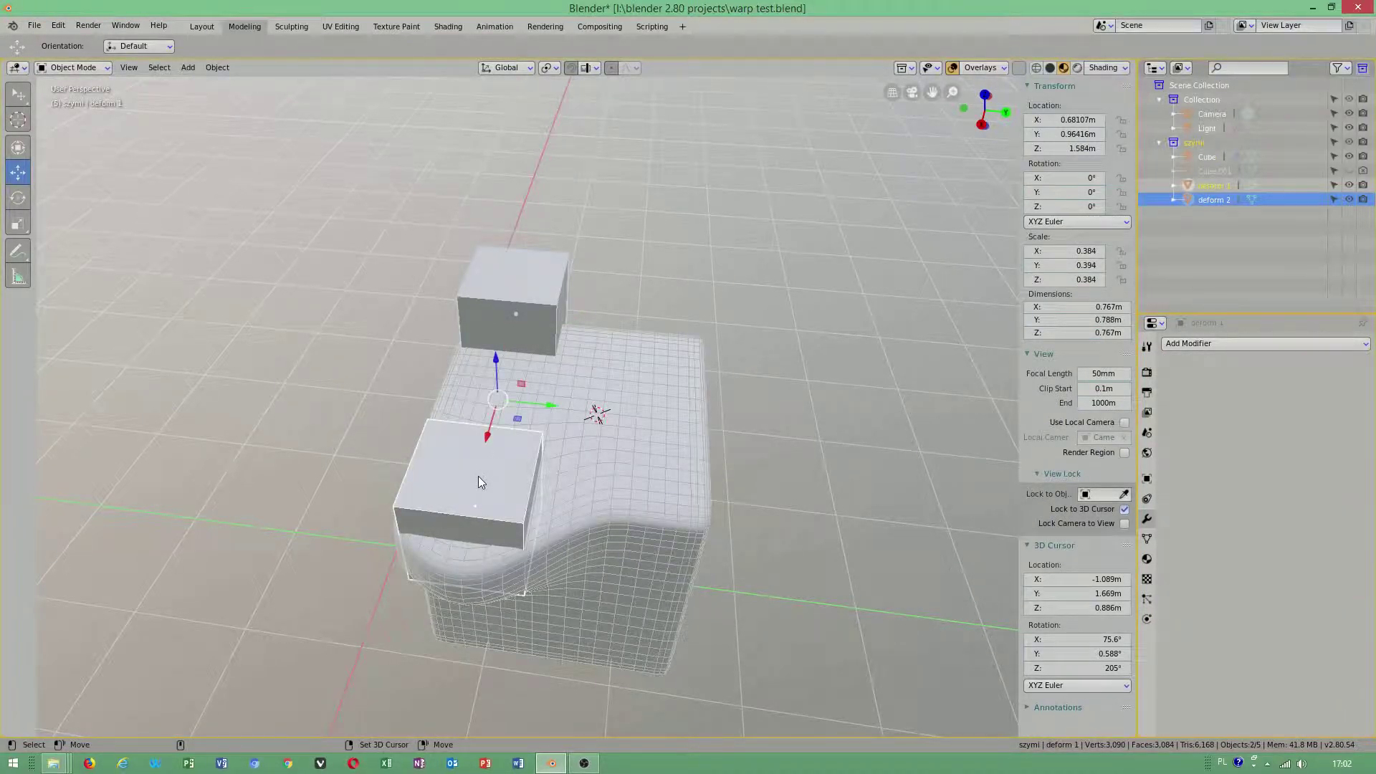
{"action": "key", "text": "shift+d"}
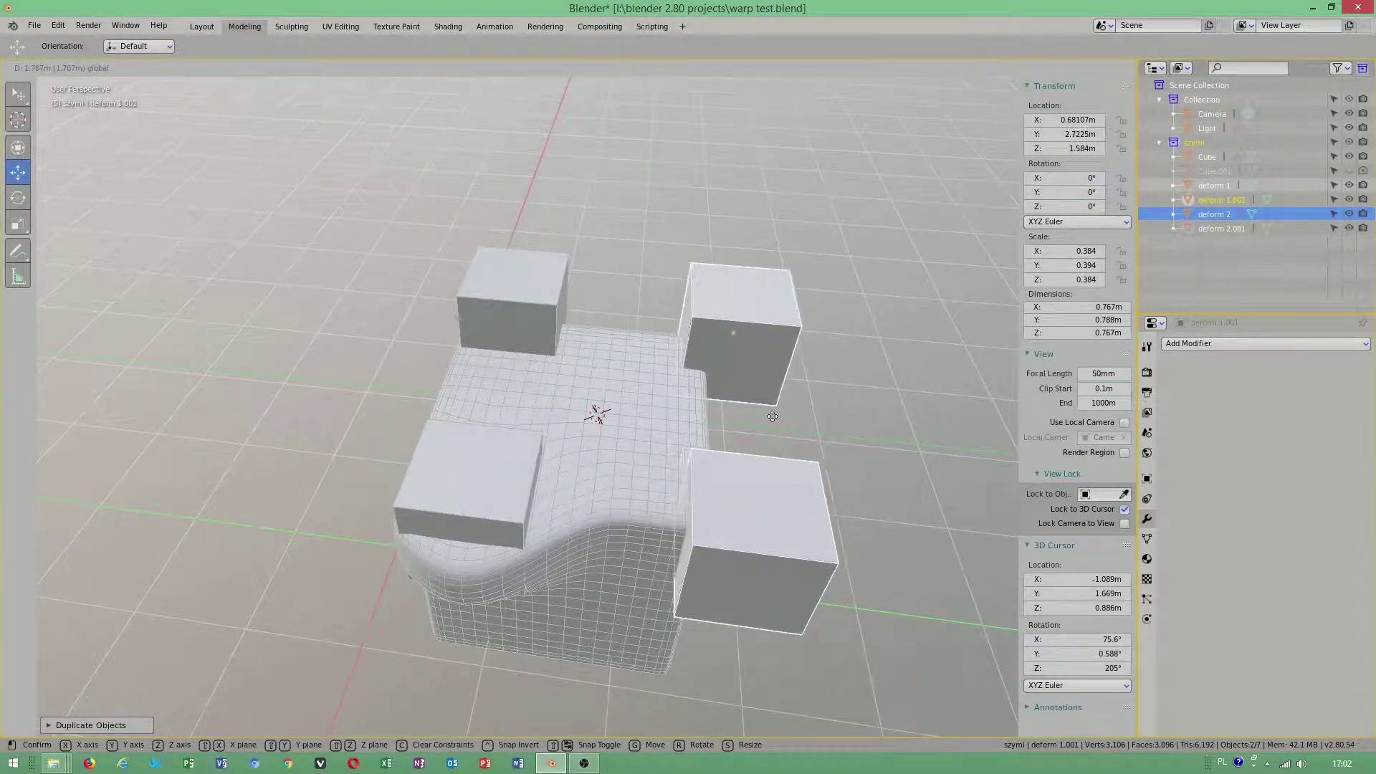
{"action": "right_click", "coordinate": [772, 416]}
Step: Move the large cube's second Warp modifier above the first and set it from deform 2.001 to deform 1.001
{"action": "left_click", "coordinate": [621, 446]}
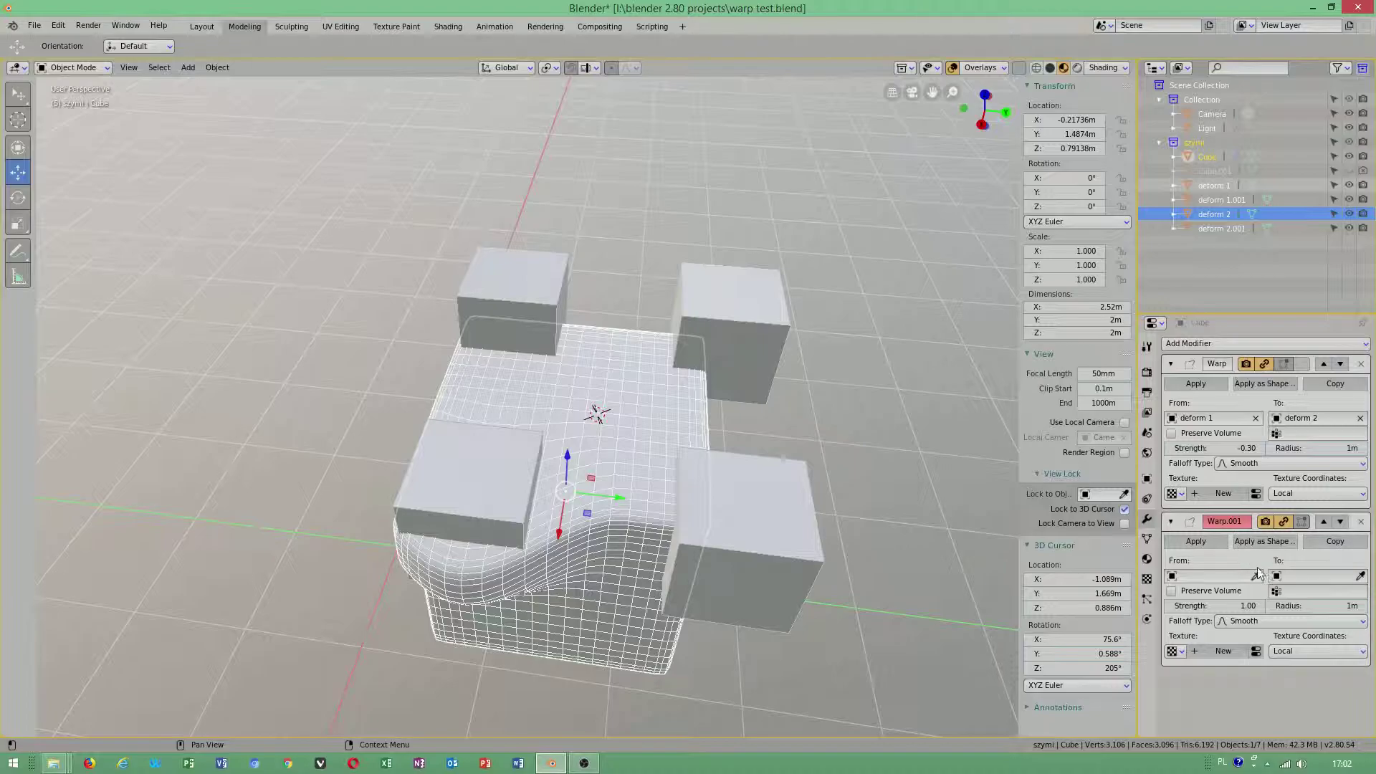
{"action": "left_click", "coordinate": [1325, 523]}
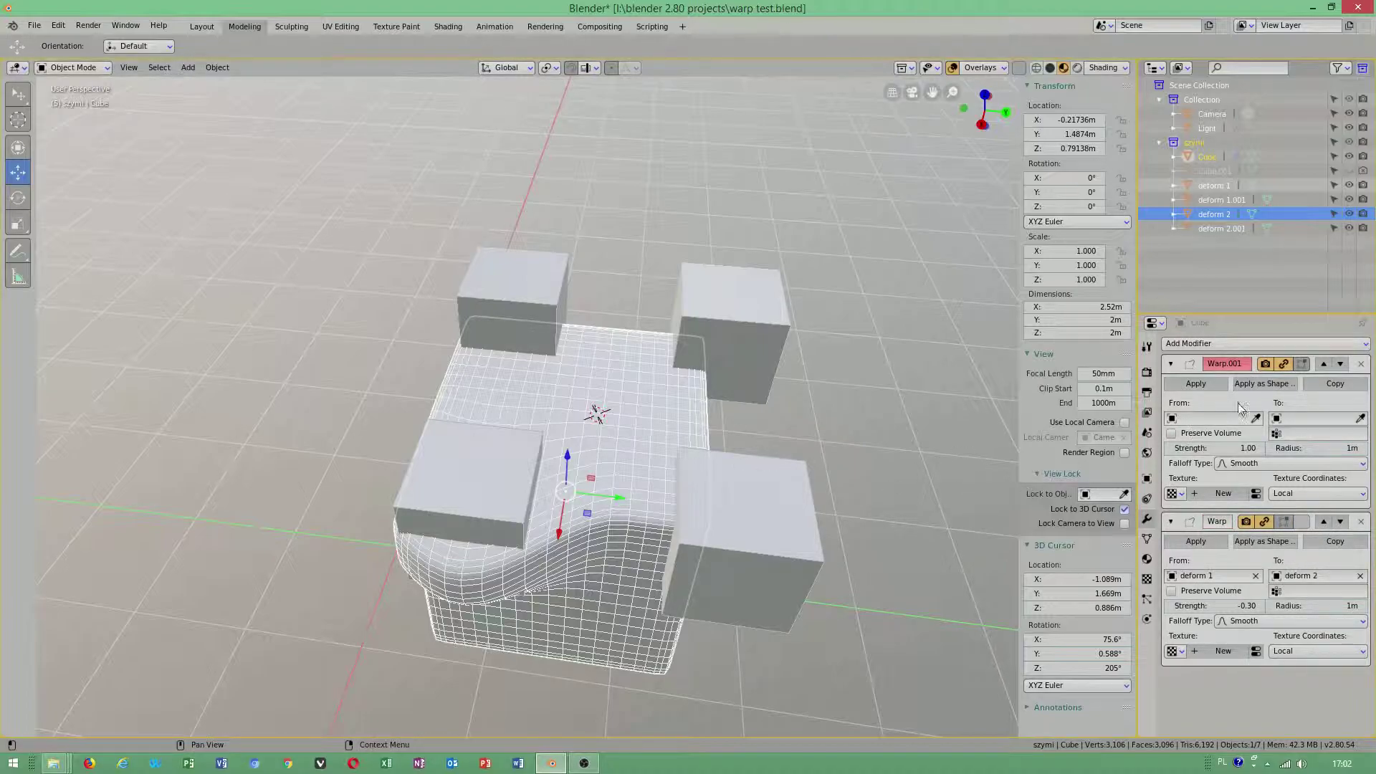
{"action": "left_click", "coordinate": [723, 294]}
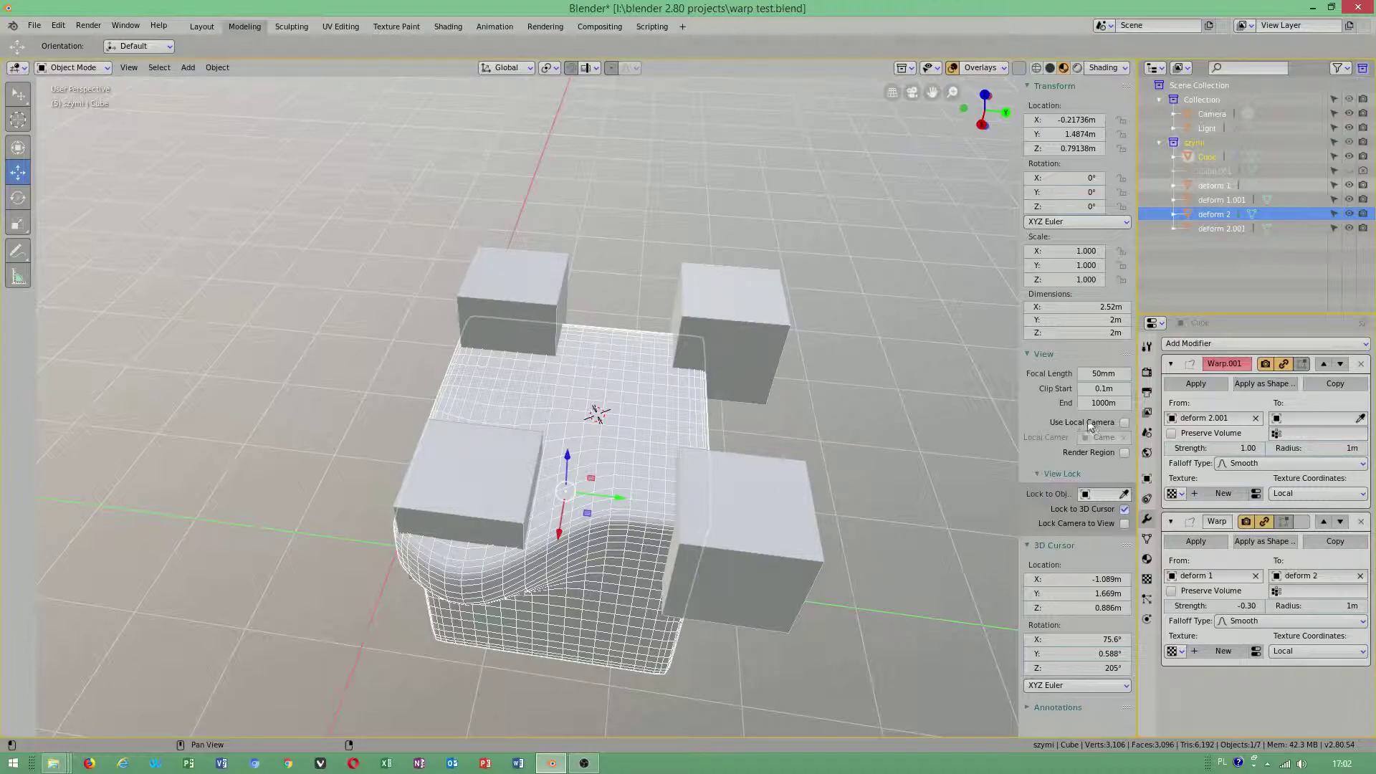
{"action": "left_click", "coordinate": [763, 543]}
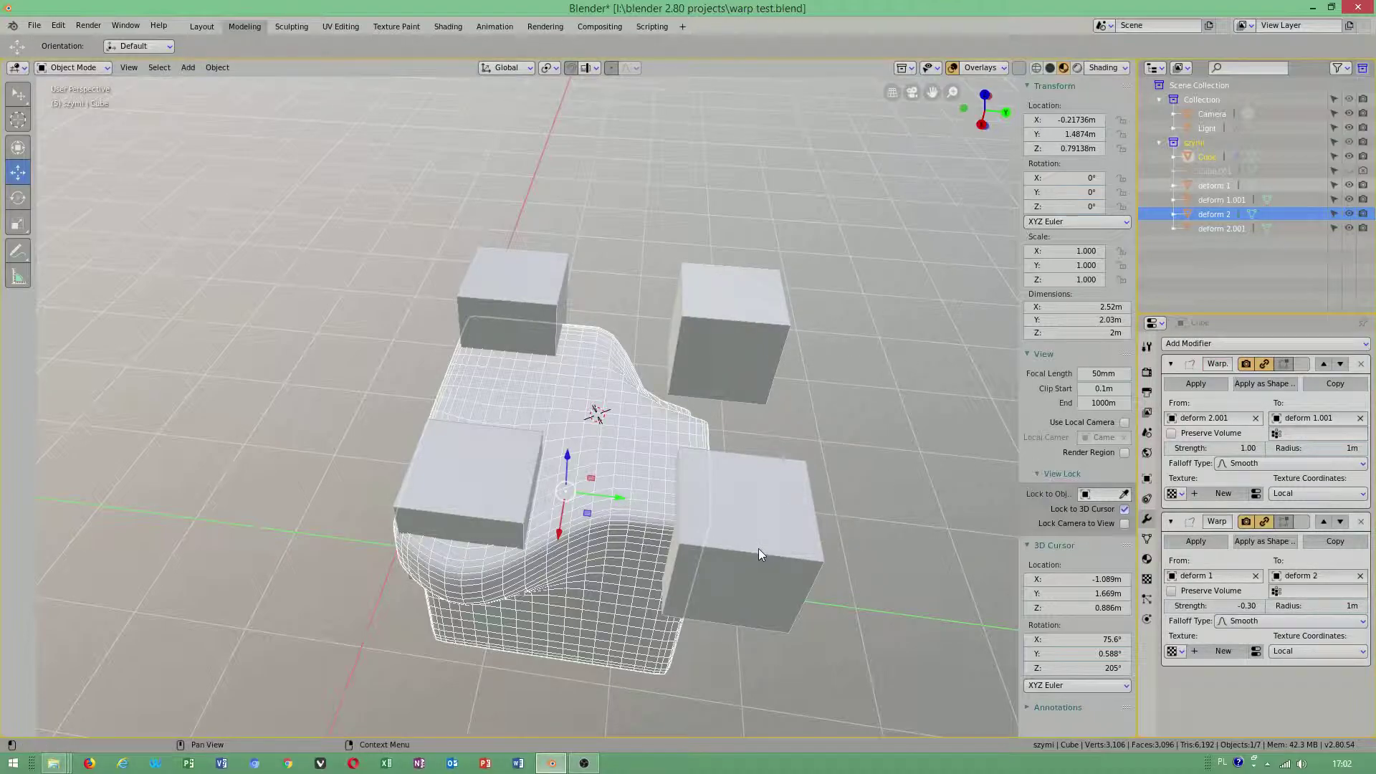
Step: Try a strength of 0.40 on the deform 2.001 to deform 1.001 Warp modifier and settle on -0.40
{"action": "middle_click_drag", "start_coordinate": [780, 386], "coordinate": [709, 386]}
{"action": "left_click", "coordinate": [708, 386]}
{"action": "left_click", "coordinate": [522, 385]}
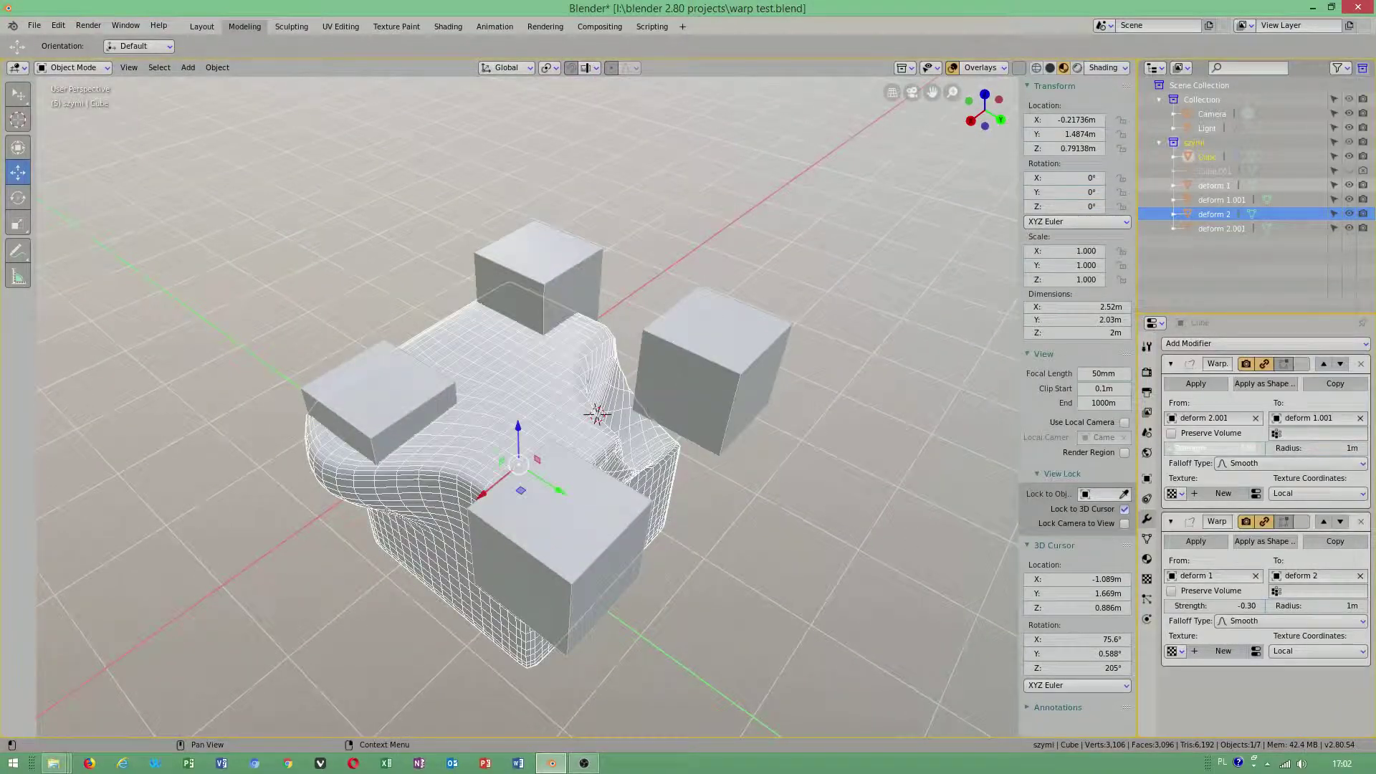
{"action": "left_click_drag", "start_coordinate": [1214, 448], "coordinate": [1171, 448]}
{"action": "middle_click_drag", "start_coordinate": [912, 442], "coordinate": [766, 530]}
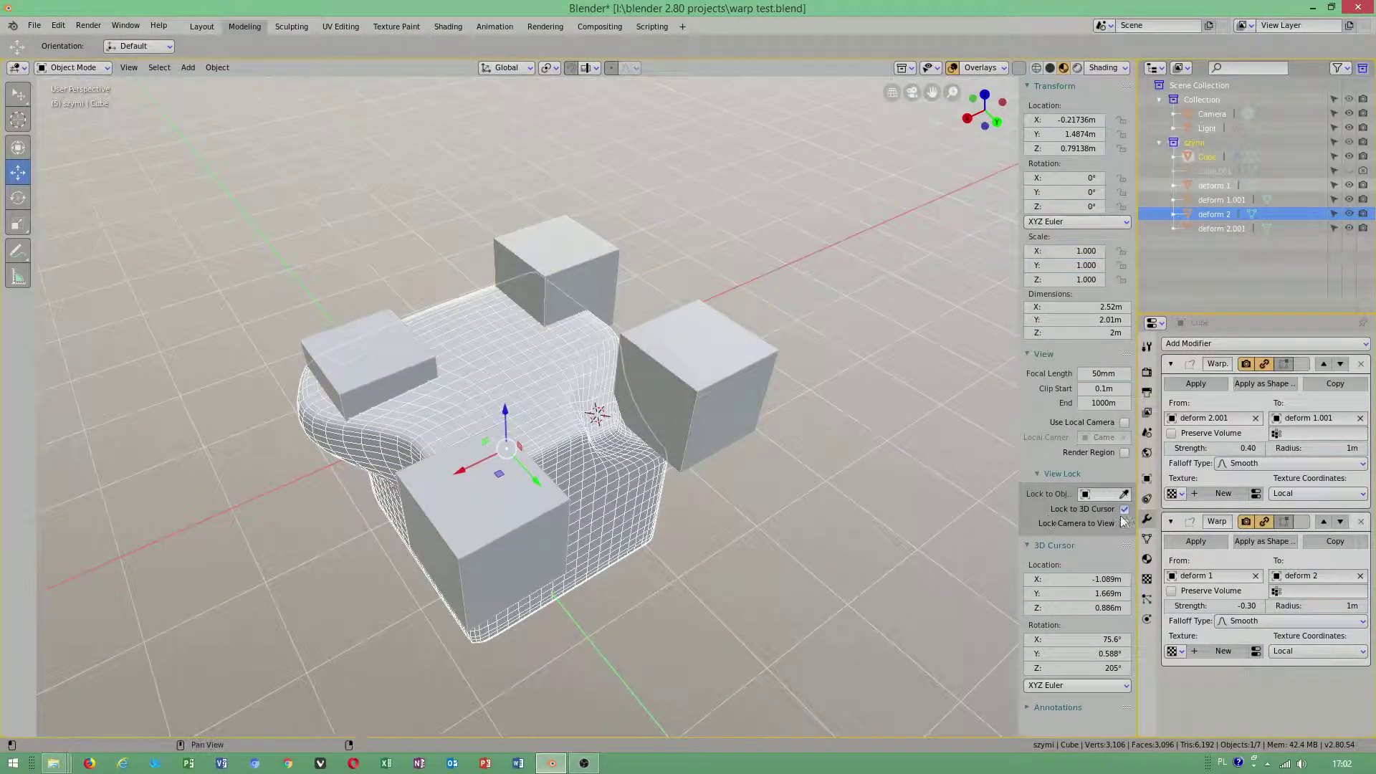
{"action": "left_click_drag", "start_coordinate": [1211, 448], "coordinate": [1234, 448]}
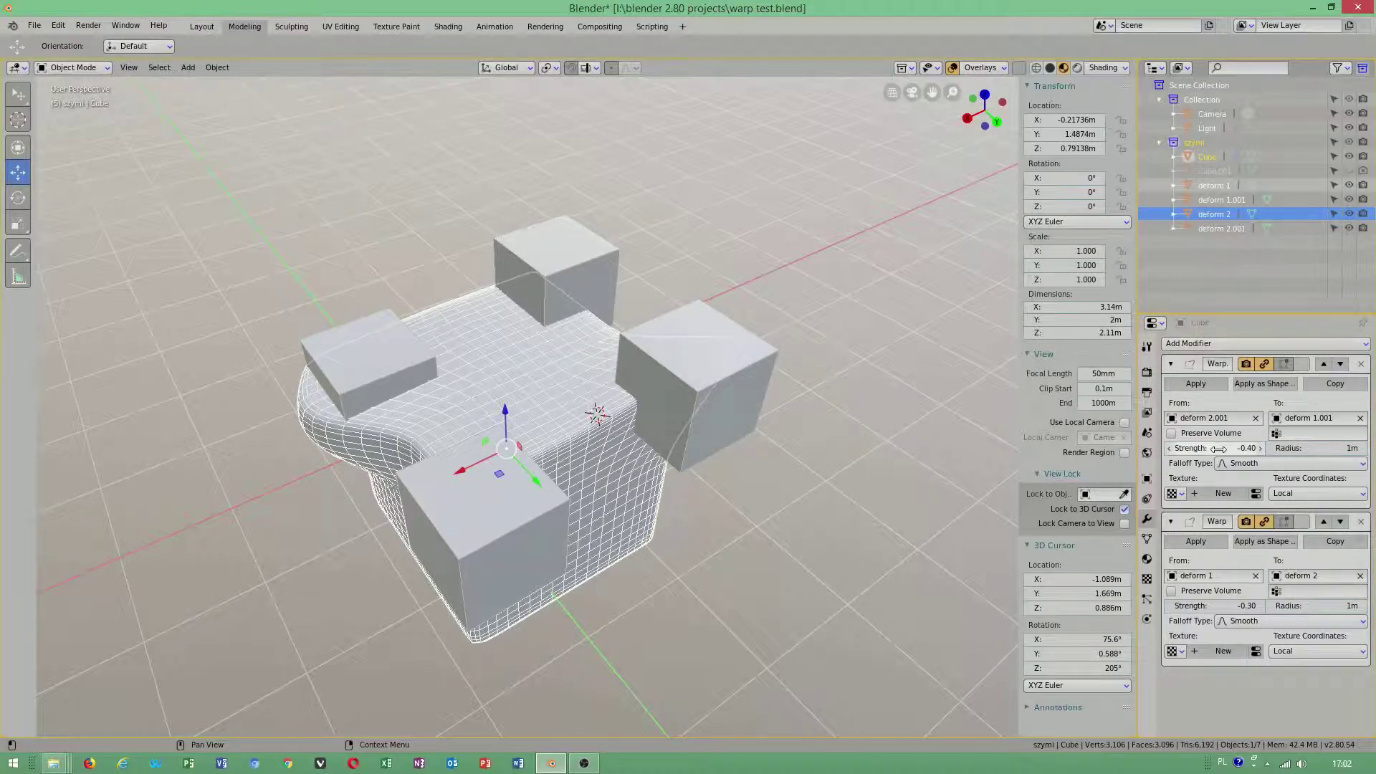
Step: Move deform 2.001 and deform 1.001 together along Y, bringing deform 1.001 to about 1.05 m
{"action": "middle_click_drag", "start_coordinate": [832, 409], "coordinate": [863, 508]}
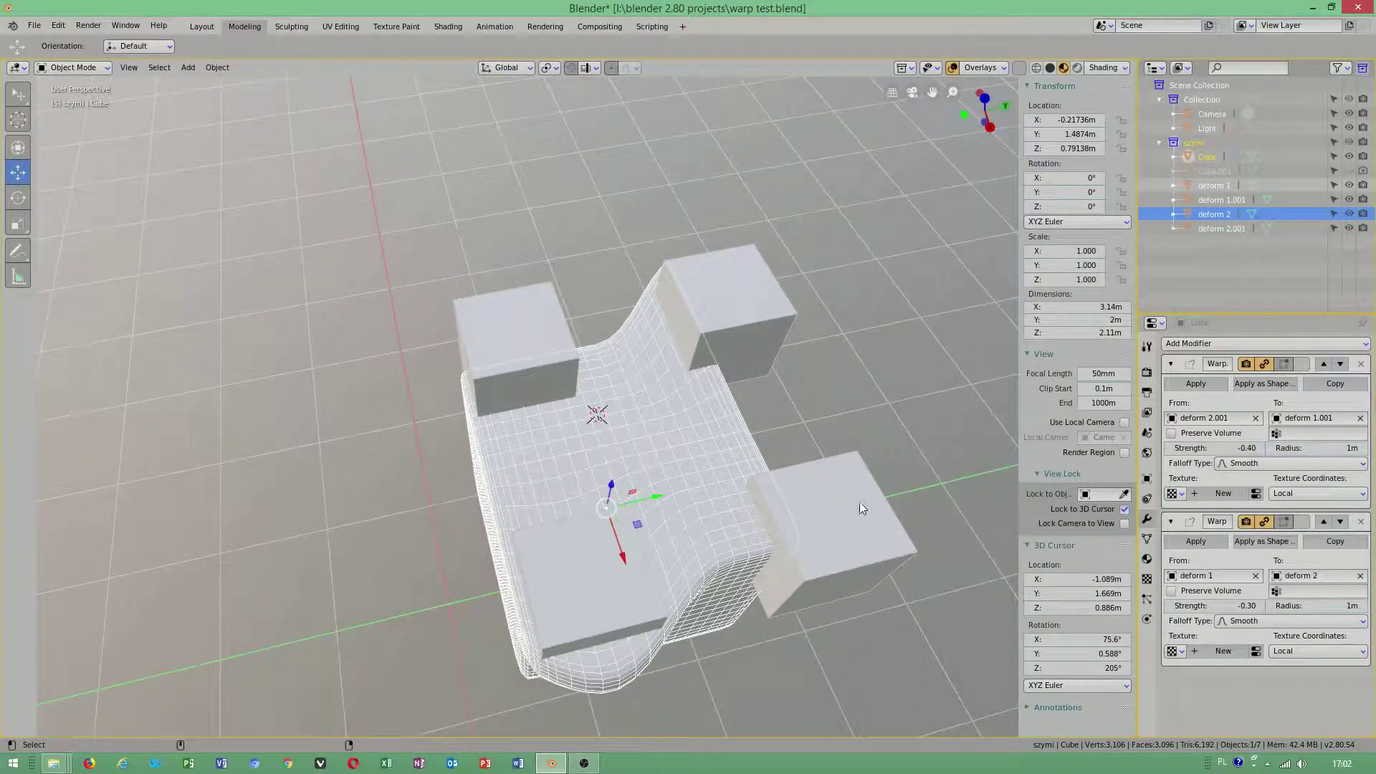
{"action": "left_click", "coordinate": [860, 505]}
{"action": "left_click", "coordinate": [761, 324]}
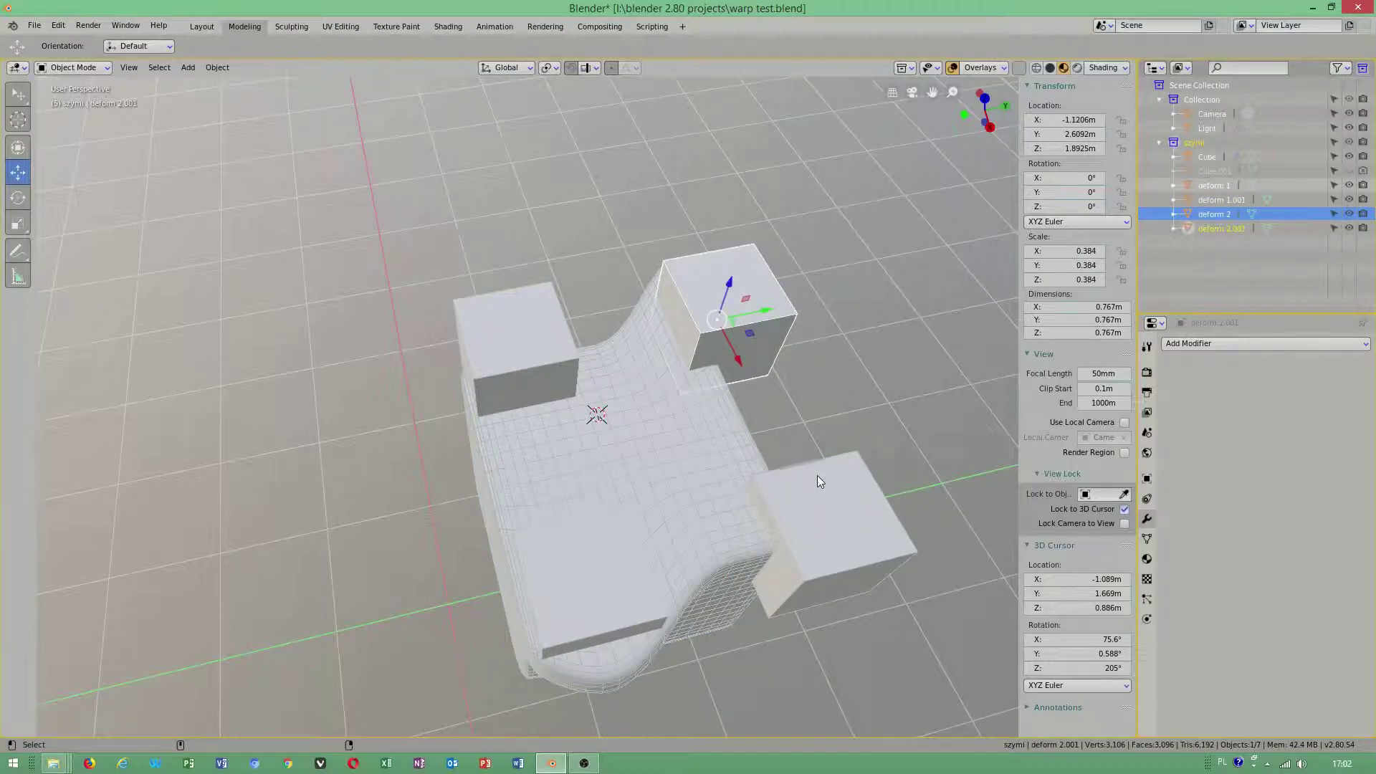
{"action": "left_click", "coordinate": [801, 478]}
{"action": "left_click_drag", "start_coordinate": [799, 412], "coordinate": [595, 431]}
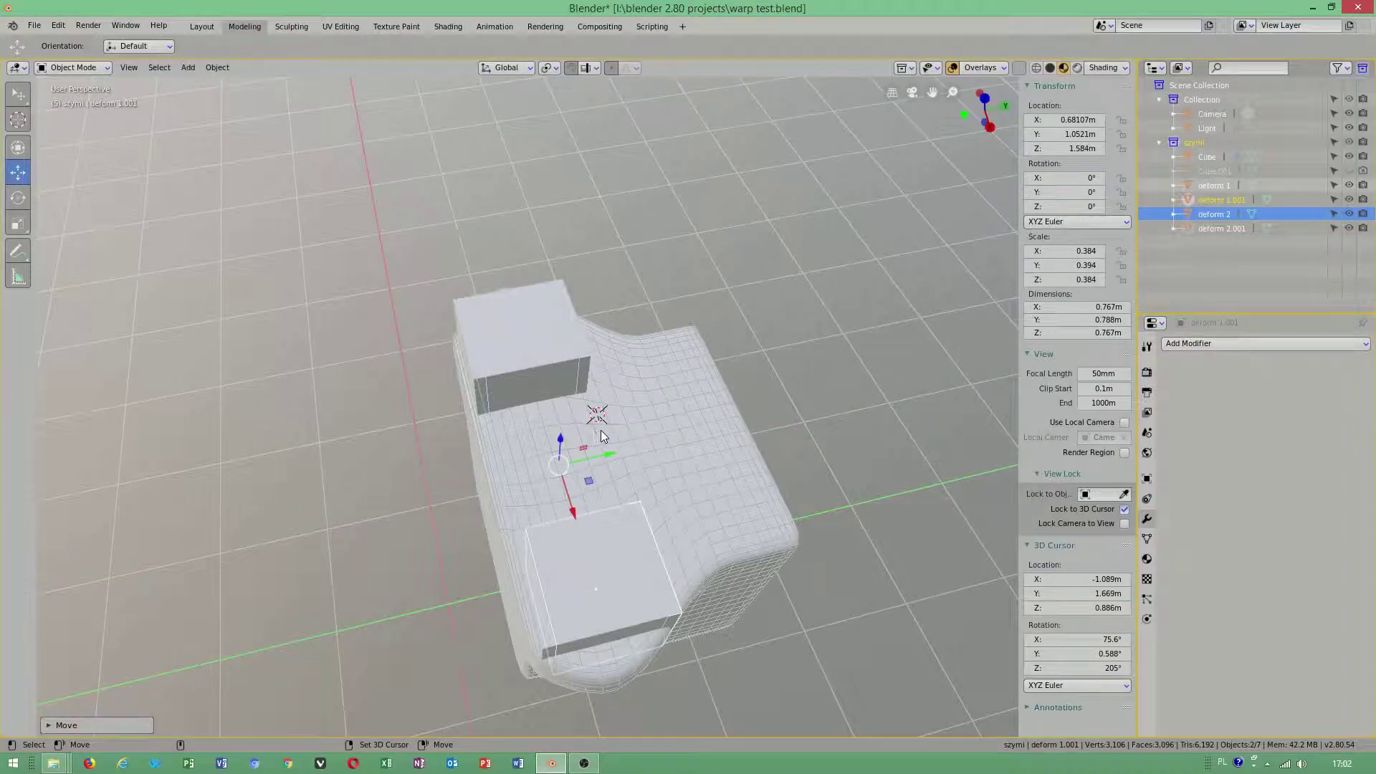
Step: Move the copied pair back away from the originals and shift all four deform cubes along Y, bringing deform 1.001 to about 2.52 m
{"action": "middle_click_drag", "start_coordinate": [804, 348], "coordinate": [580, 283]}
{"action": "left_click_drag", "start_coordinate": [579, 283], "coordinate": [428, 349]}
{"action": "left_click", "coordinate": [556, 190]}
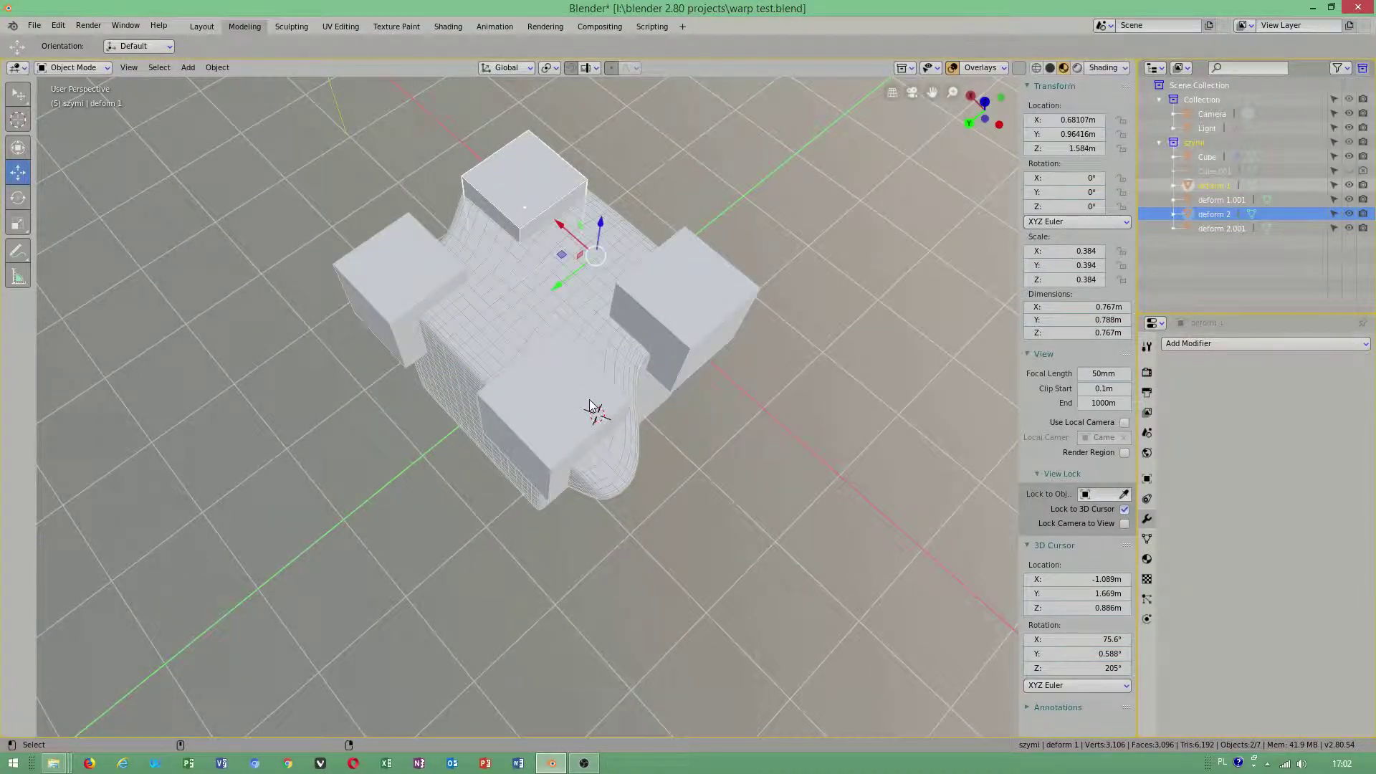
{"action": "mouse_move", "coordinate": [496, 321]}
{"action": "left_mouse_down"}
{"action": "mouse_move", "coordinate": [516, 316]}
{"action": "mouse_move", "coordinate": [438, 345]}
{"action": "mouse_move", "coordinate": [473, 322]}
{"action": "left_mouse_up"}
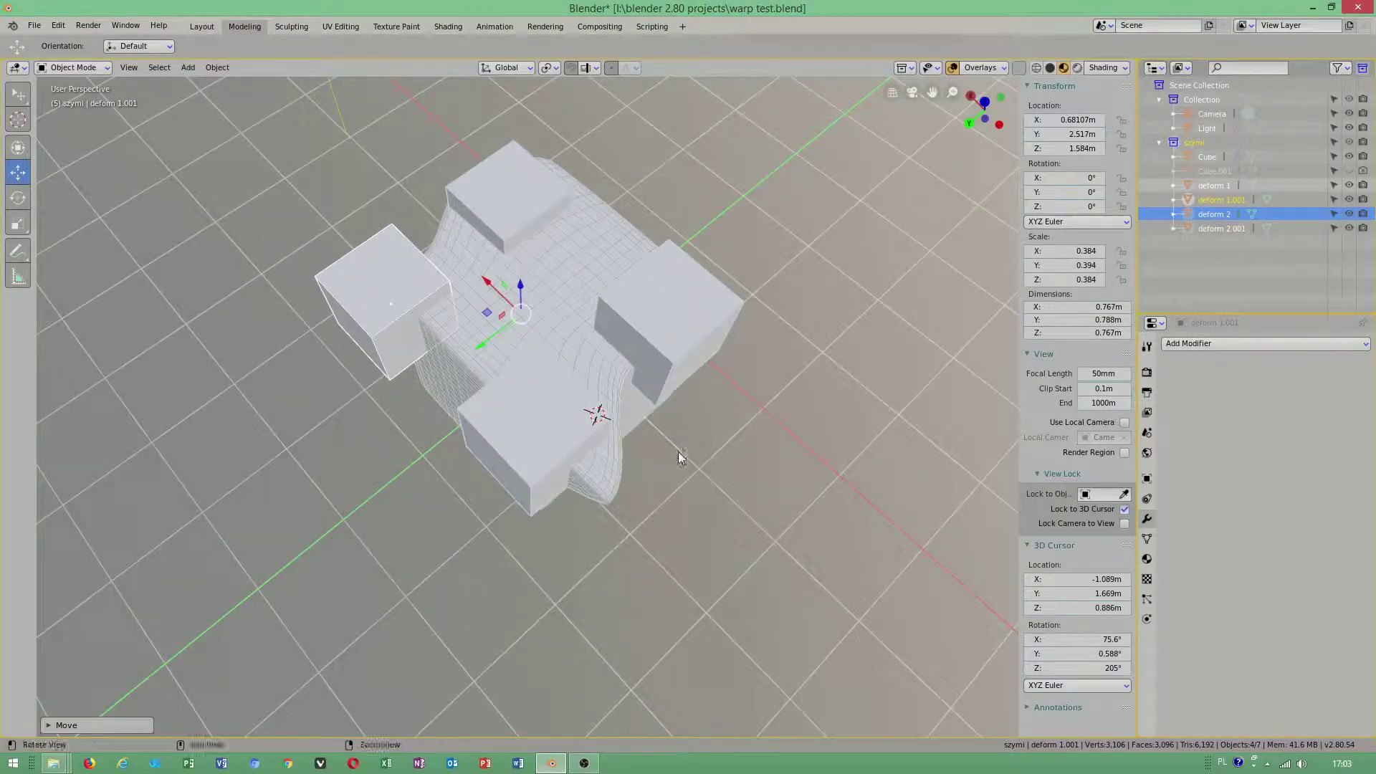
Step: Move all four deform cubes together along Y, bringing deform 1.001 to about 1.93 m, and reselect the large cube
{"action": "middle_click_drag", "start_coordinate": [678, 451], "coordinate": [1, 387]}
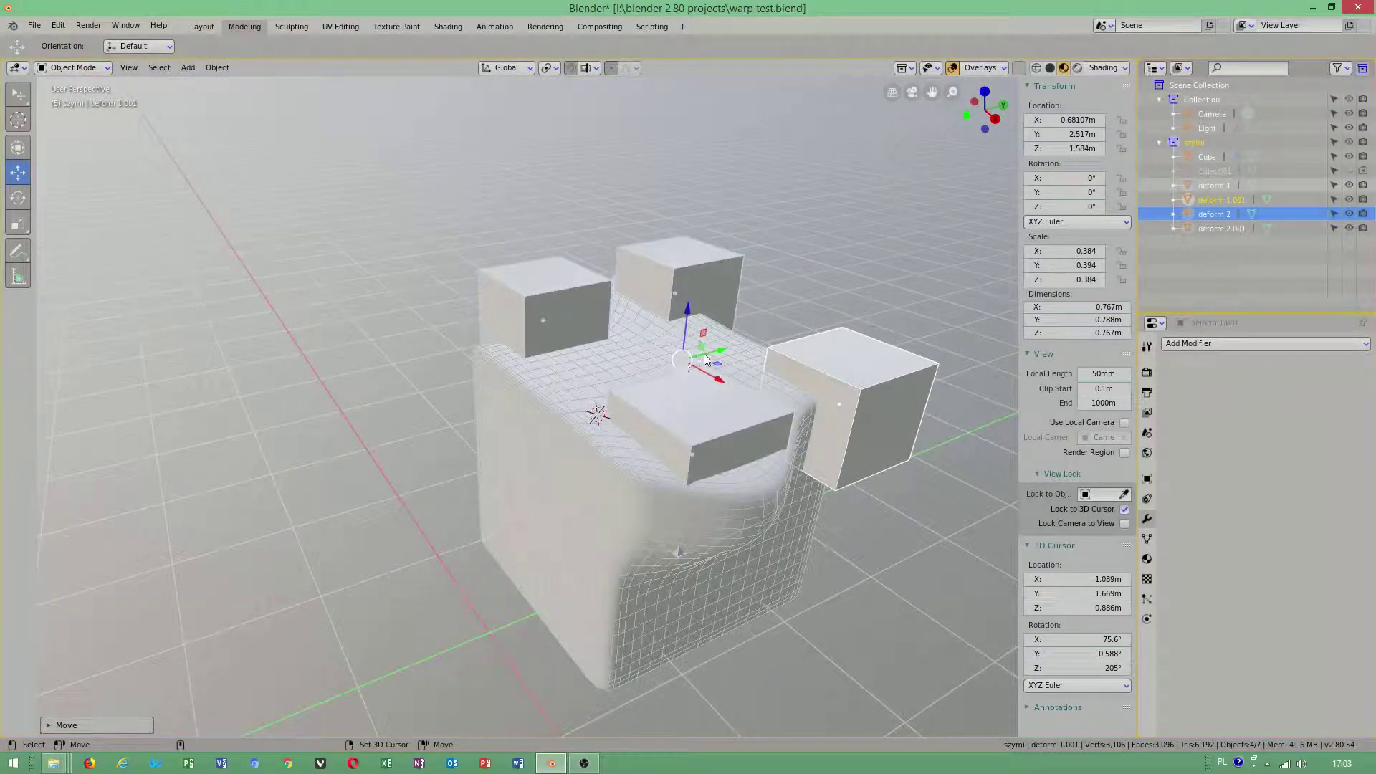
{"action": "left_click_drag", "start_coordinate": [705, 358], "coordinate": [645, 369]}
{"action": "middle_click_drag", "start_coordinate": [460, 333], "coordinate": [514, 334]}
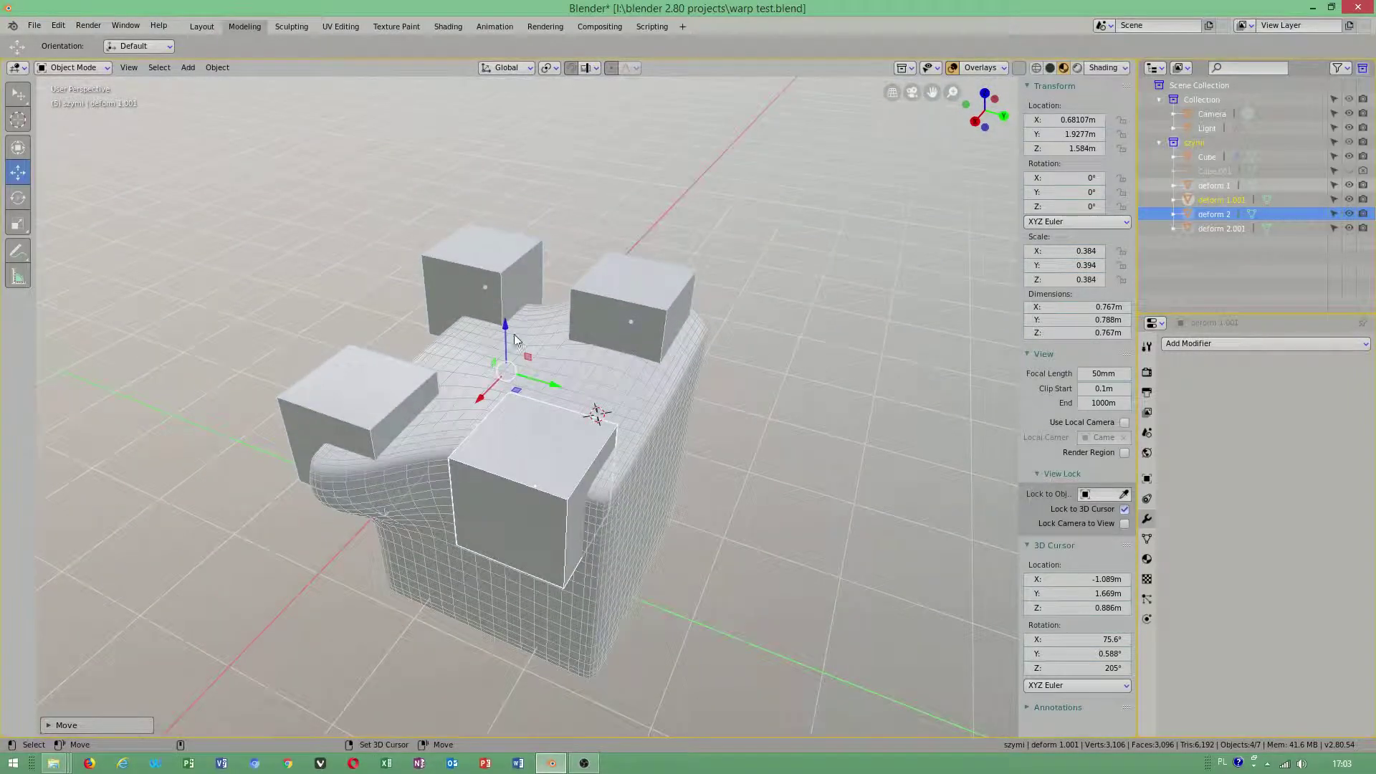
{"action": "mouse_move", "coordinate": [507, 339]}
{"action": "left_mouse_down"}
{"action": "mouse_move", "coordinate": [495, 487]}
{"action": "mouse_move", "coordinate": [488, 337]}
{"action": "left_mouse_up"}
{"action": "middle_click_drag", "start_coordinate": [805, 482], "coordinate": [687, 492]}
{"action": "left_click", "coordinate": [535, 430]}
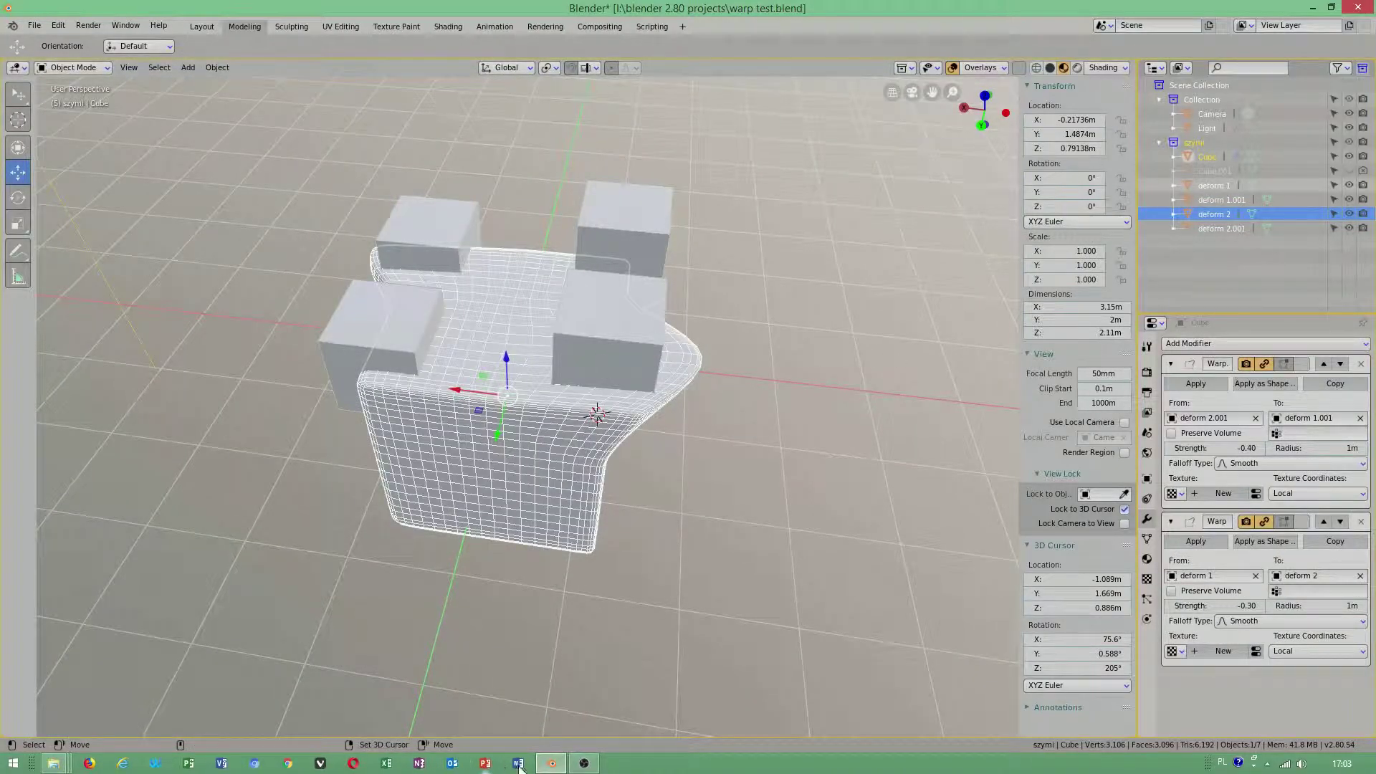
{"action": "left_click", "coordinate": [585, 765]}
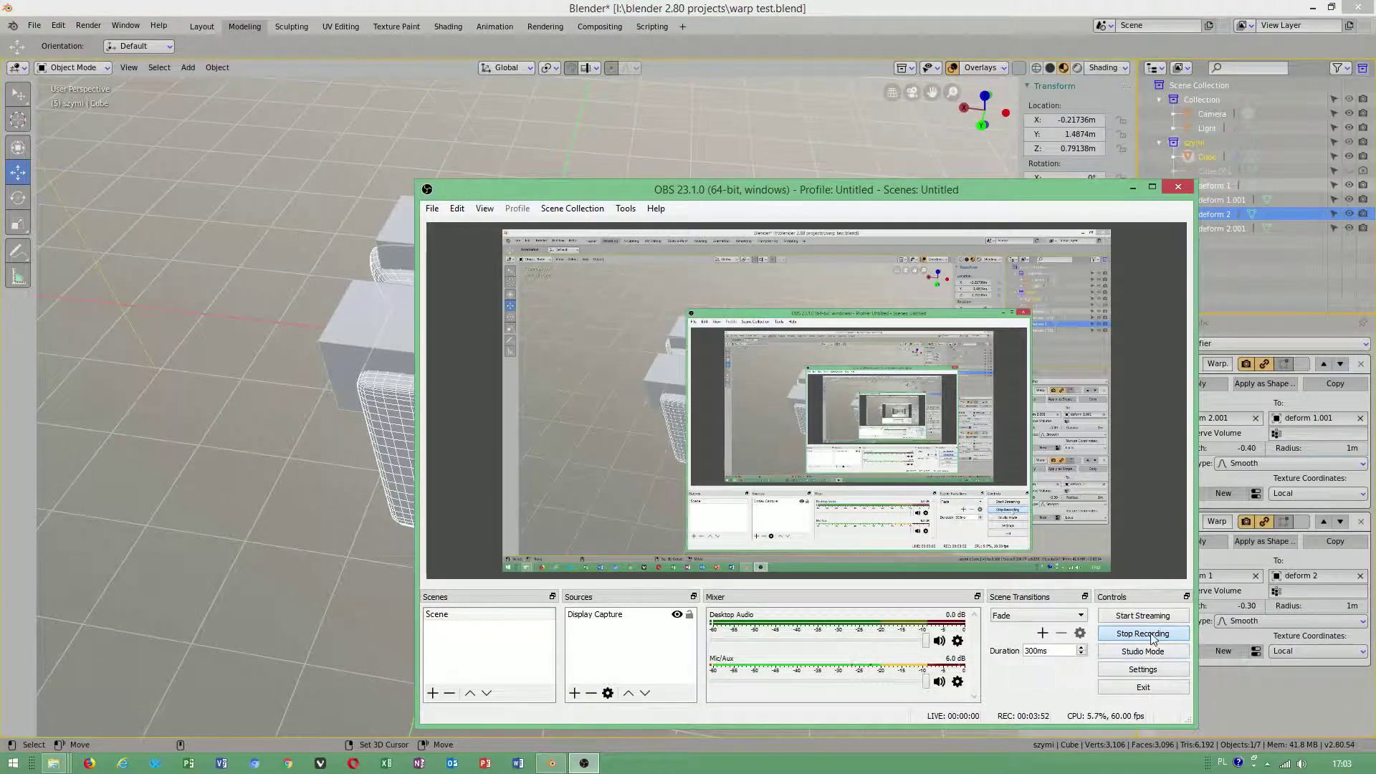